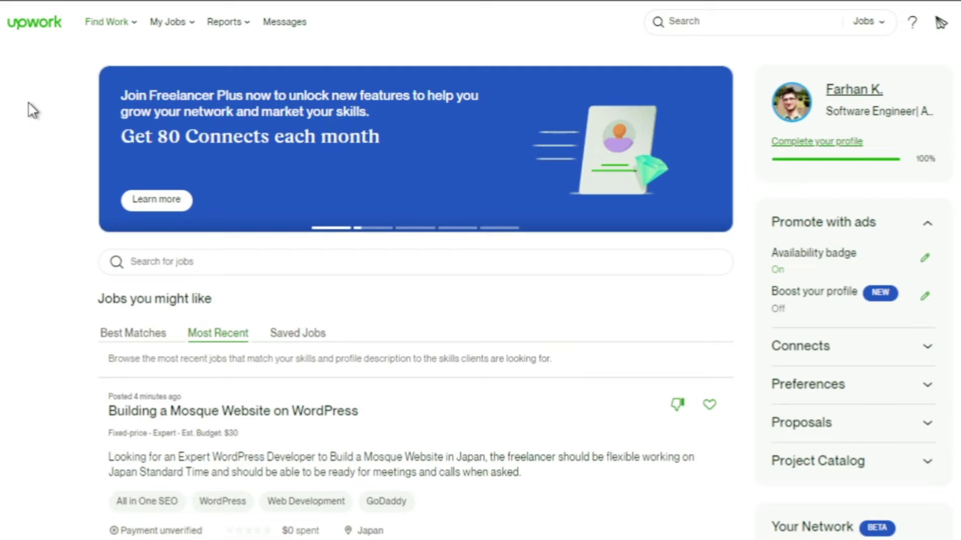
Step: Search for video editing jobs using the recent search suggestion
{"action": "mouse_move", "coordinate": [97, 23]}
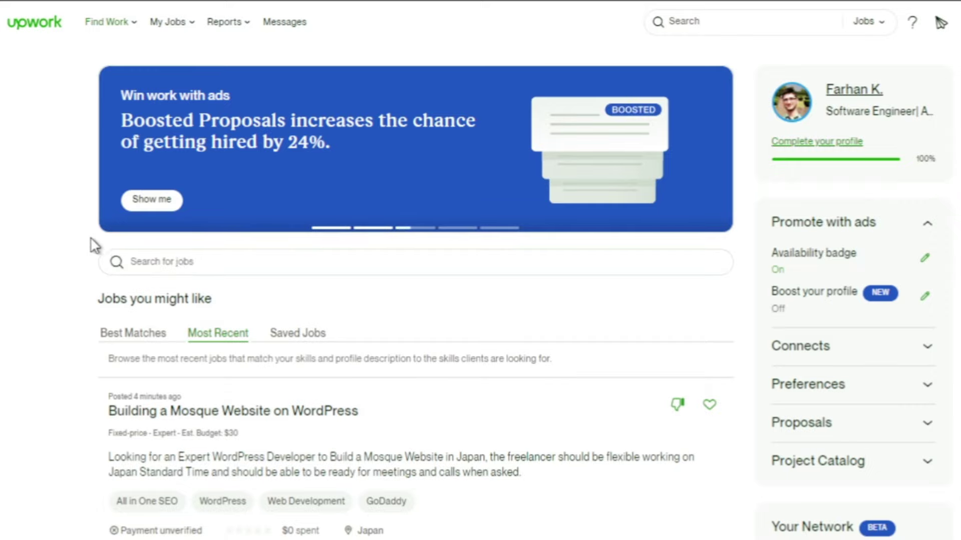
{"action": "left_click", "coordinate": [149, 263]}
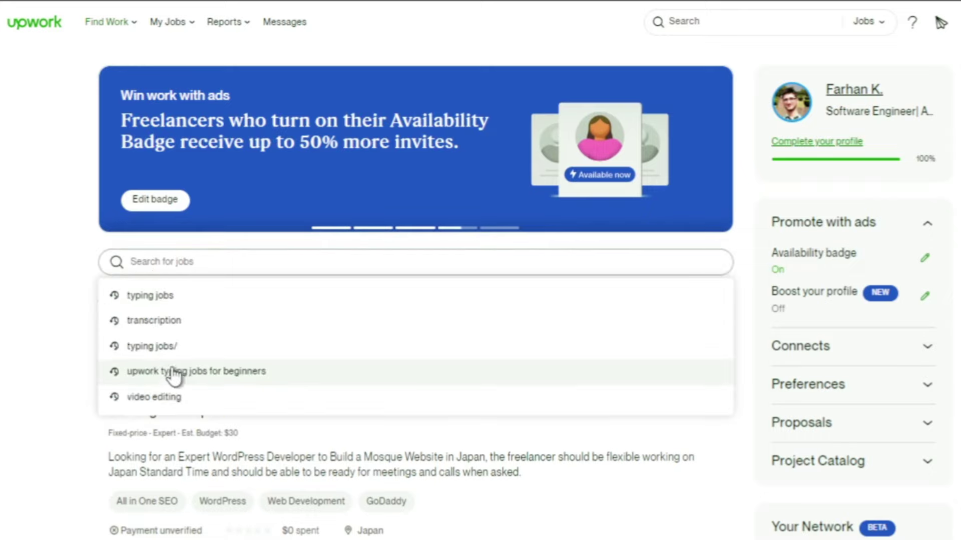
{"action": "left_click", "coordinate": [160, 400]}
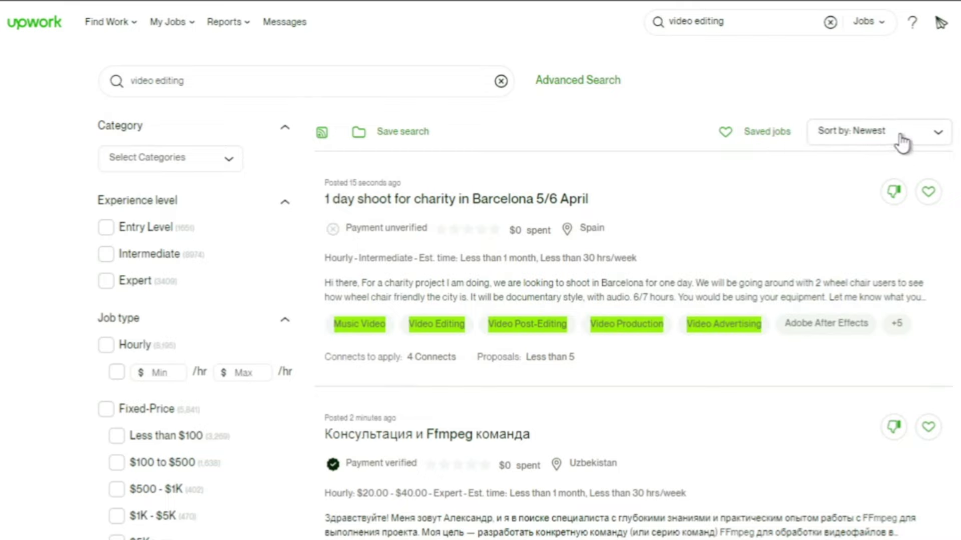
{"action": "left_click", "coordinate": [915, 141]}
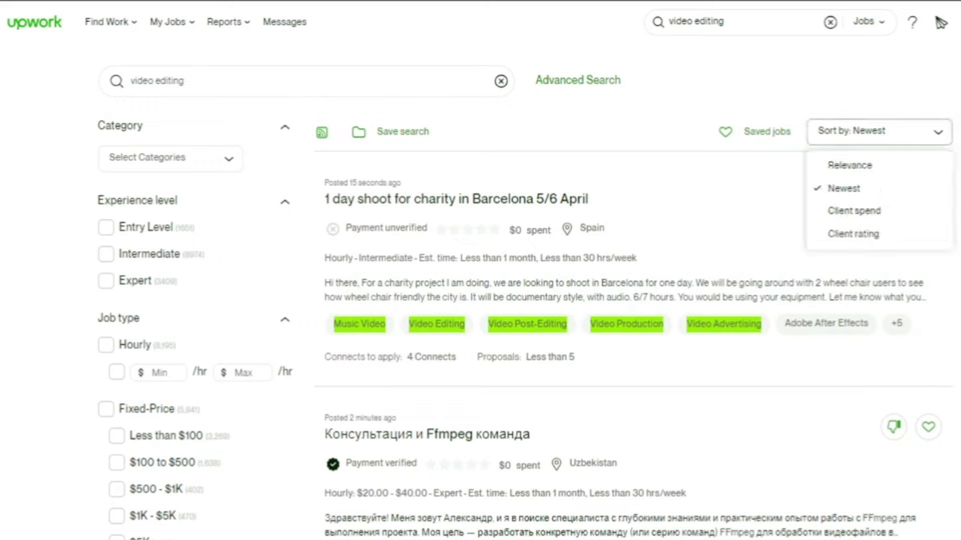
{"action": "left_click", "coordinate": [917, 140]}
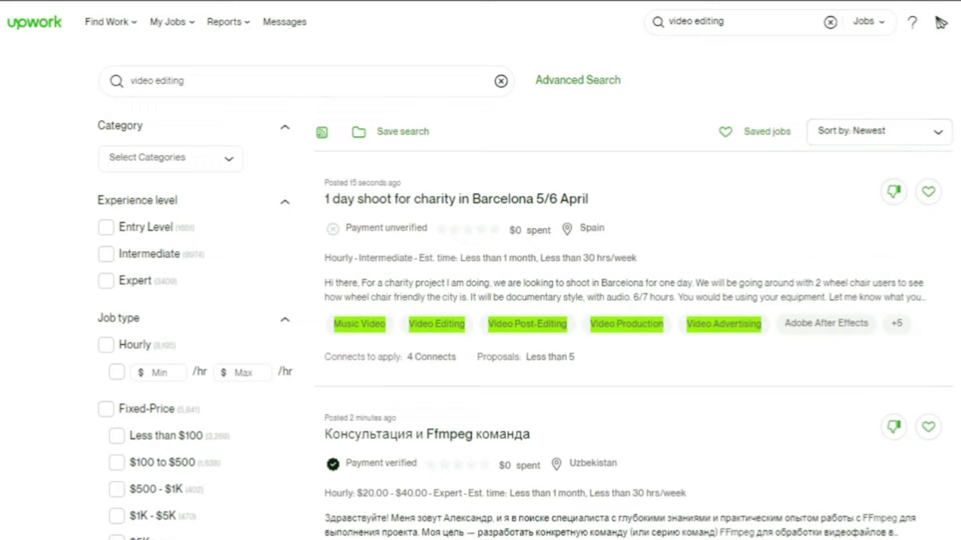
{"action": "left_click", "coordinate": [929, 142]}
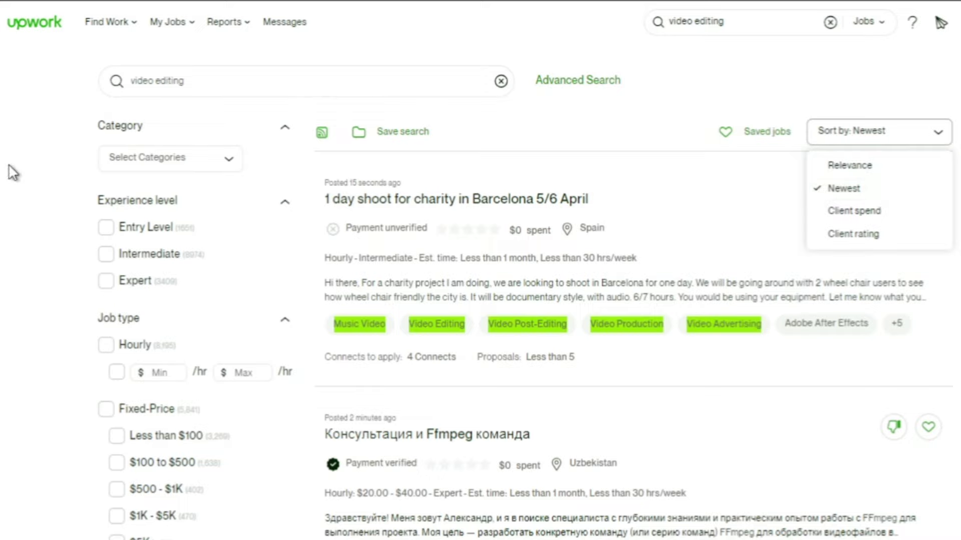
{"action": "left_click", "coordinate": [86, 211]}
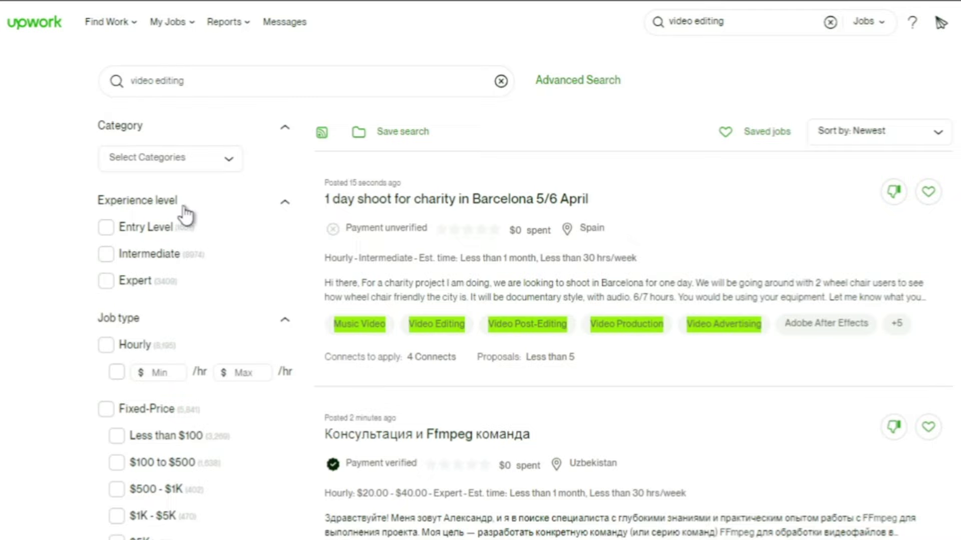
Step: Filter the jobs to Intermediate and Entry Level experience, with fixed-price budgets of less than $100 and $100 to $500
{"action": "left_click", "coordinate": [111, 254]}
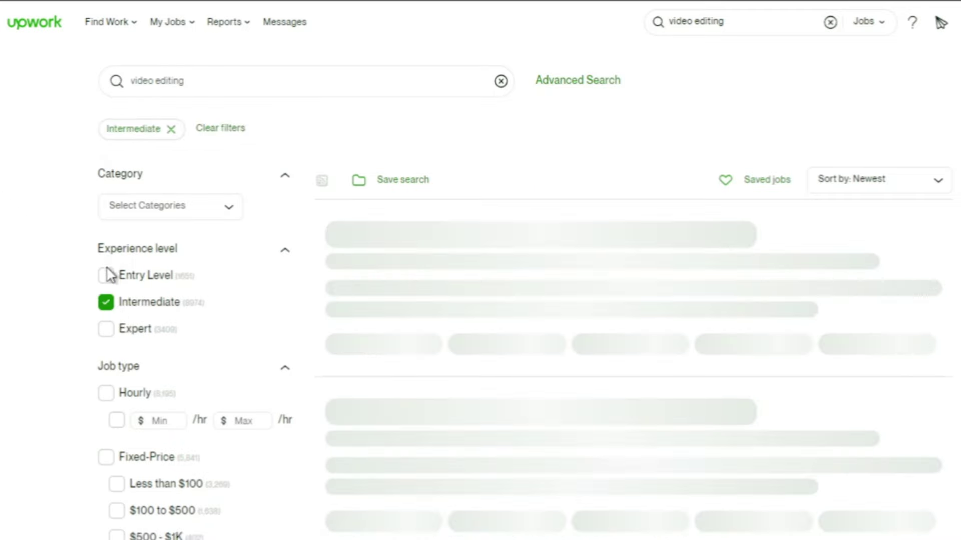
{"action": "left_click", "coordinate": [106, 275]}
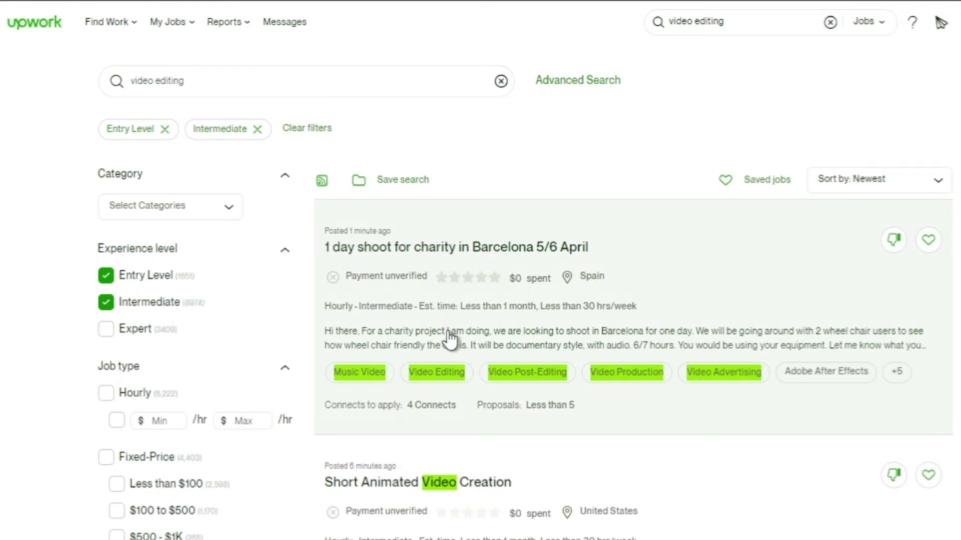
{"action": "scroll", "coordinate": [450, 344], "scroll_direction": "down", "scroll_amount": 5}
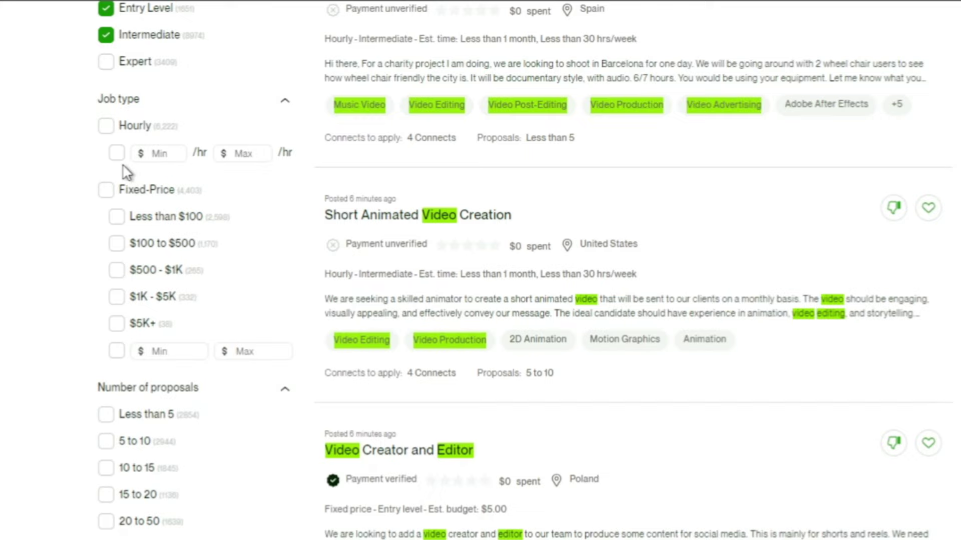
{"action": "left_click", "coordinate": [105, 195]}
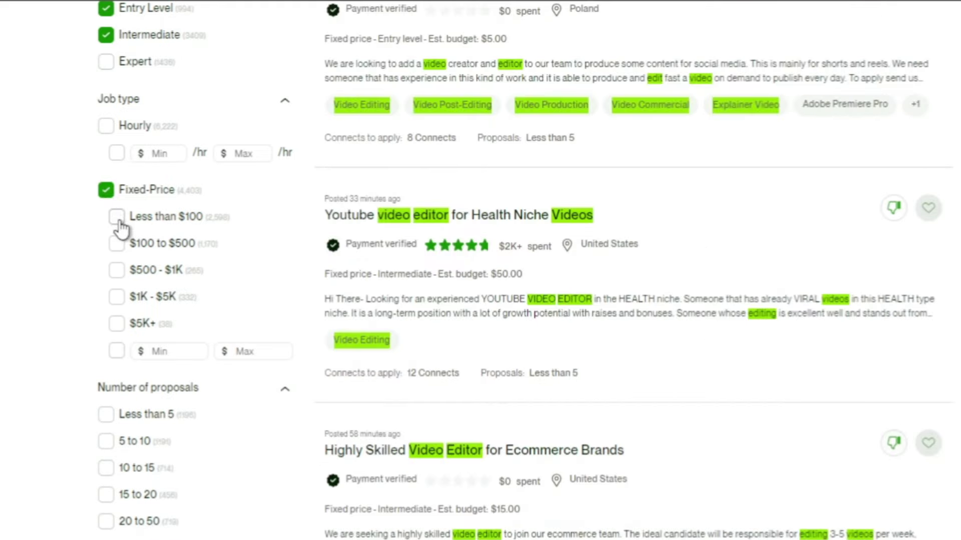
{"action": "left_click", "coordinate": [118, 225]}
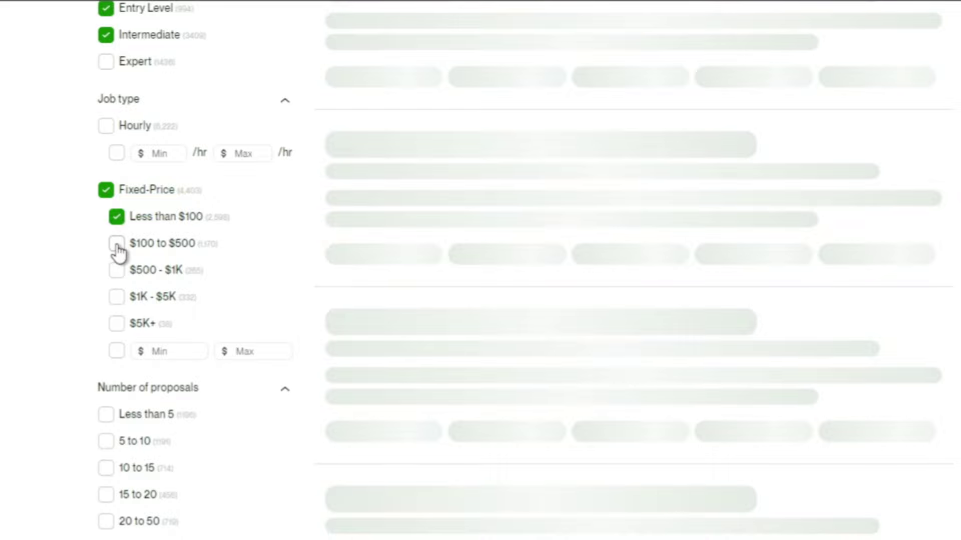
{"action": "left_click", "coordinate": [117, 246]}
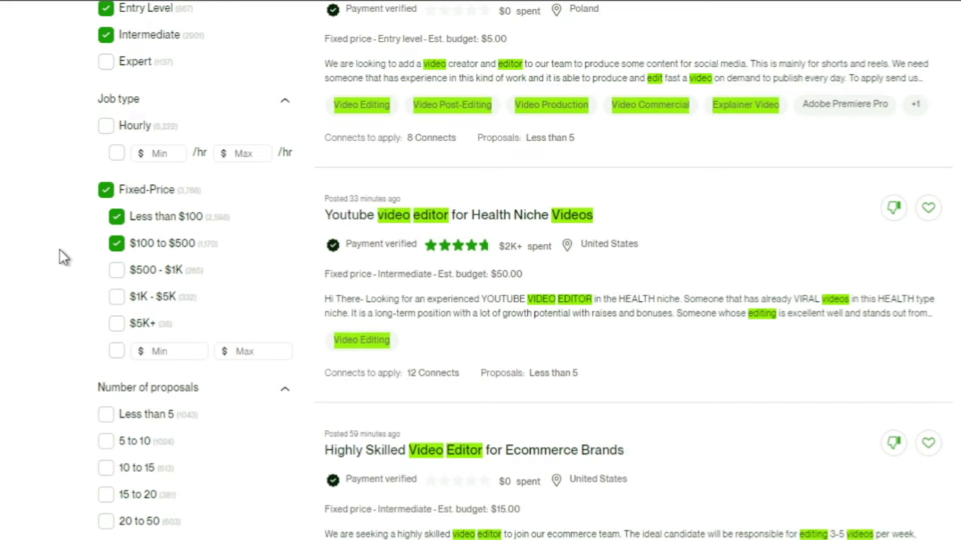
Step: Examine the description, required skills, proposal activity and fixed price of the "Highly Skilled Video Editor for Ecommerce Brands" job, and close its details
{"action": "scroll", "coordinate": [64, 250], "scroll_direction": "down", "scroll_amount": 3}
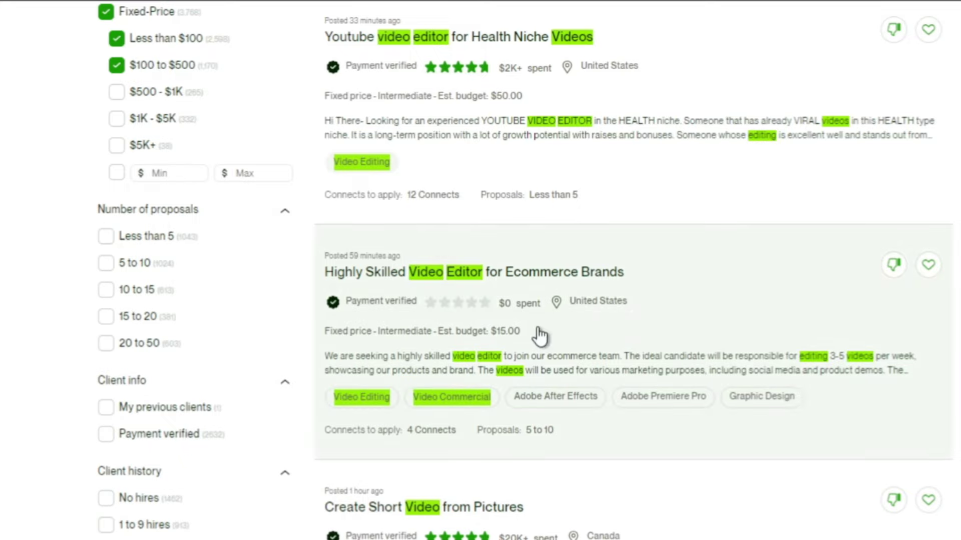
{"action": "left_click", "coordinate": [579, 310]}
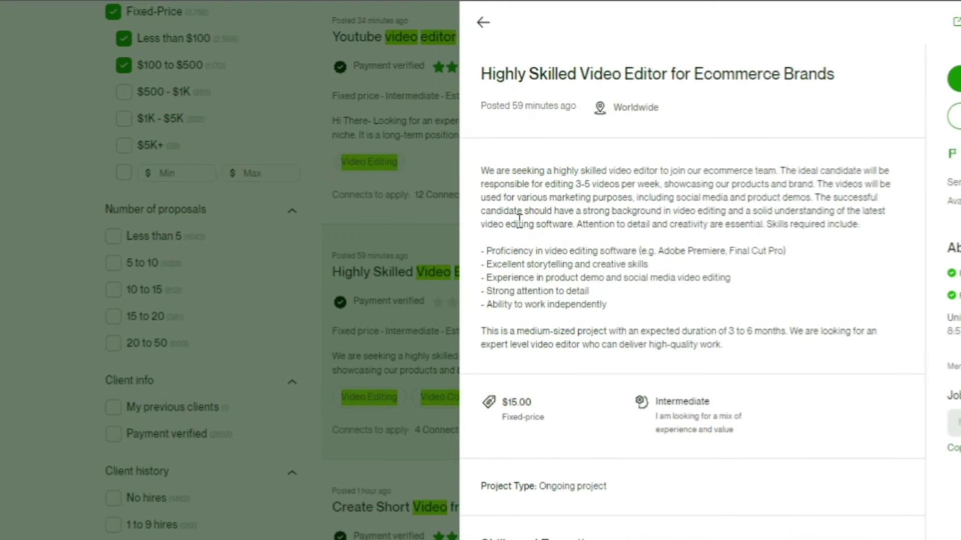
{"action": "scroll", "coordinate": [519, 220], "scroll_direction": "down", "scroll_amount": 5}
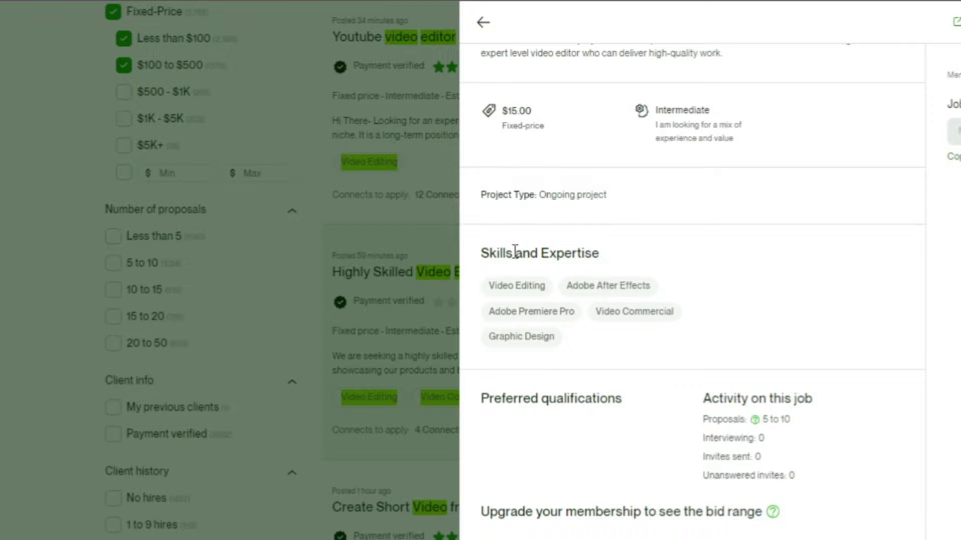
{"action": "scroll", "coordinate": [707, 344], "scroll_direction": "up", "scroll_amount": 5}
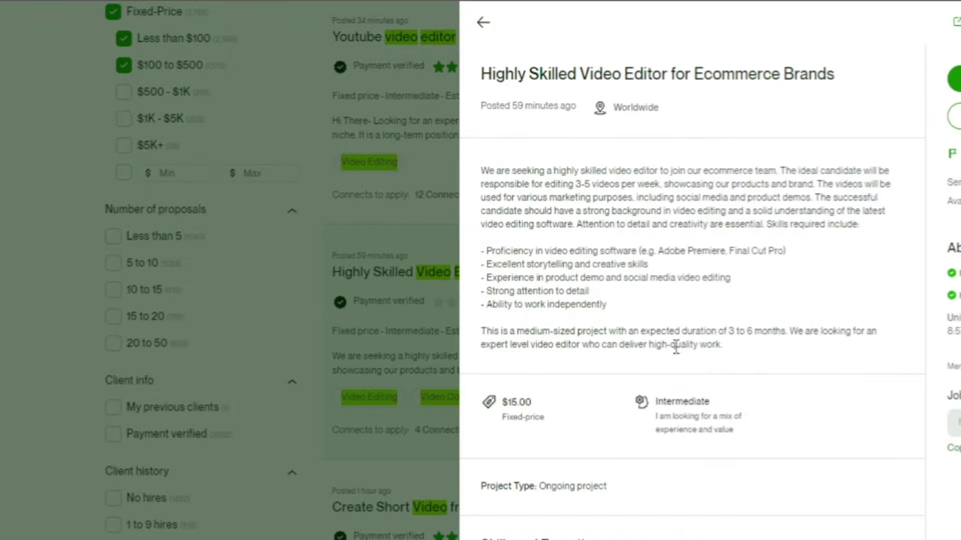
{"action": "scroll", "coordinate": [678, 350], "scroll_direction": "down", "scroll_amount": 5}
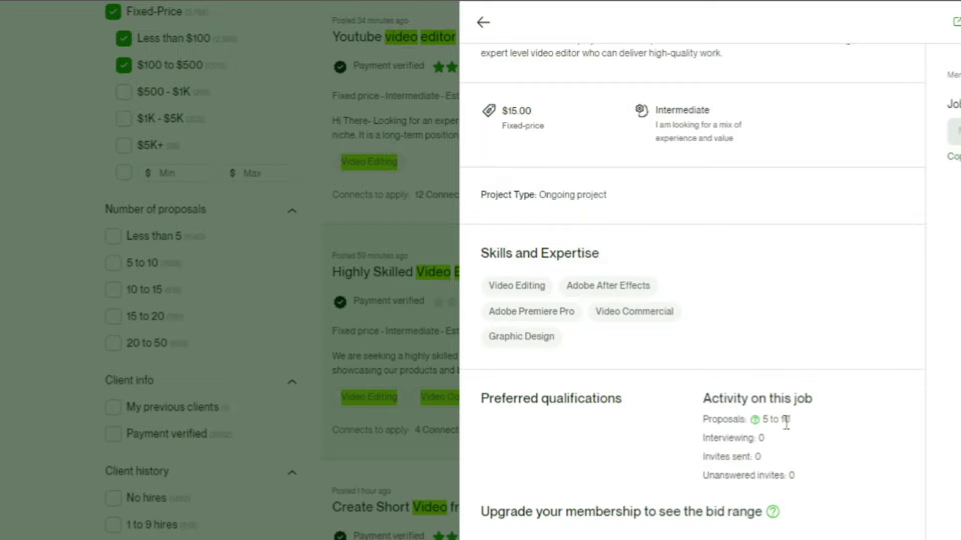
{"action": "left_click_drag", "start_coordinate": [791, 422], "coordinate": [762, 422]}
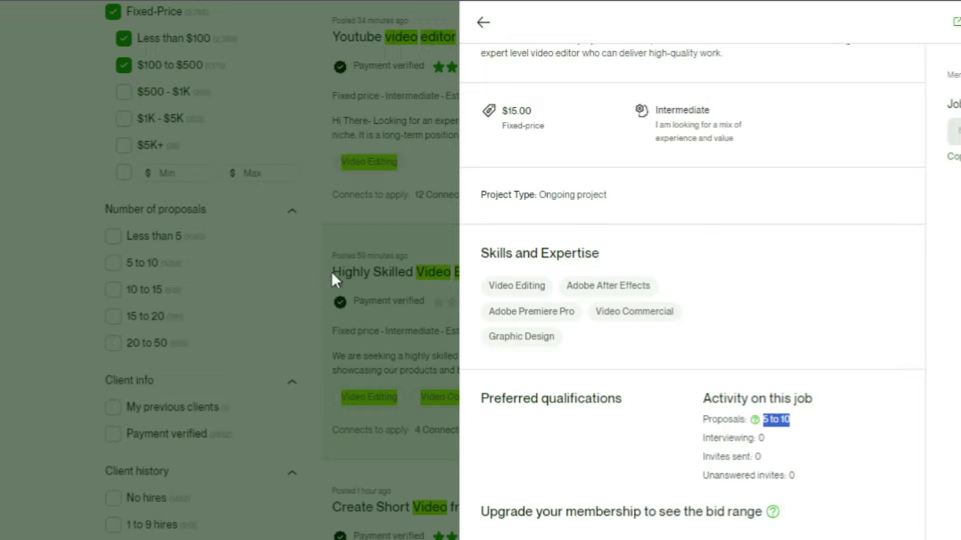
{"action": "scroll", "coordinate": [525, 211], "scroll_direction": "up", "scroll_amount": 2}
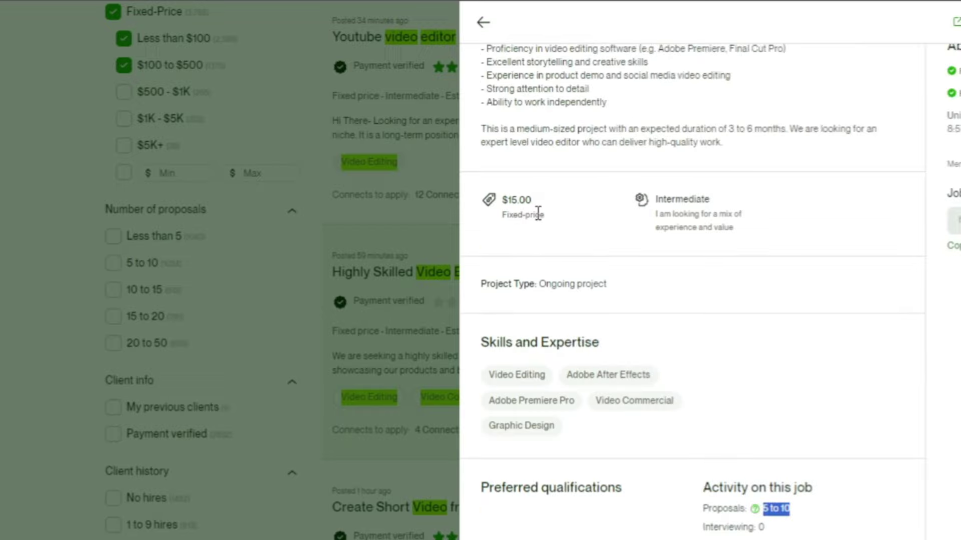
{"action": "left_click_drag", "start_coordinate": [544, 215], "coordinate": [489, 205]}
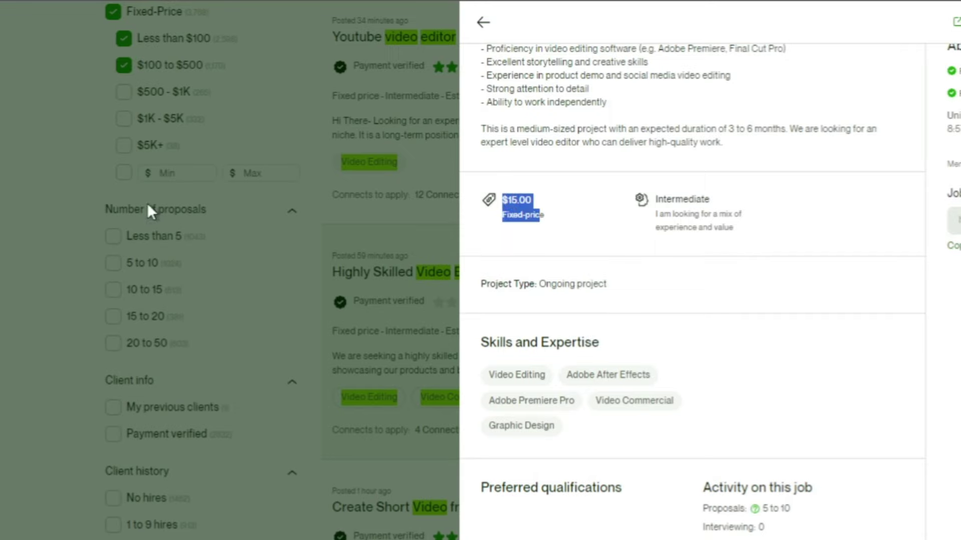
{"action": "left_click", "coordinate": [56, 224]}
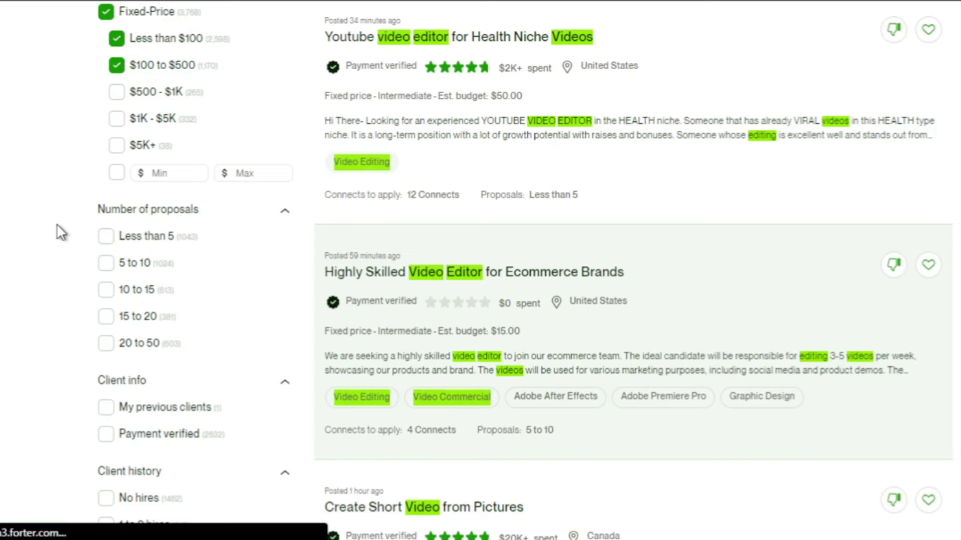
Step: Narrow the results to jobs with less than 5 or 5 to 10 proposals from payment-verified clients
{"action": "left_click", "coordinate": [105, 239]}
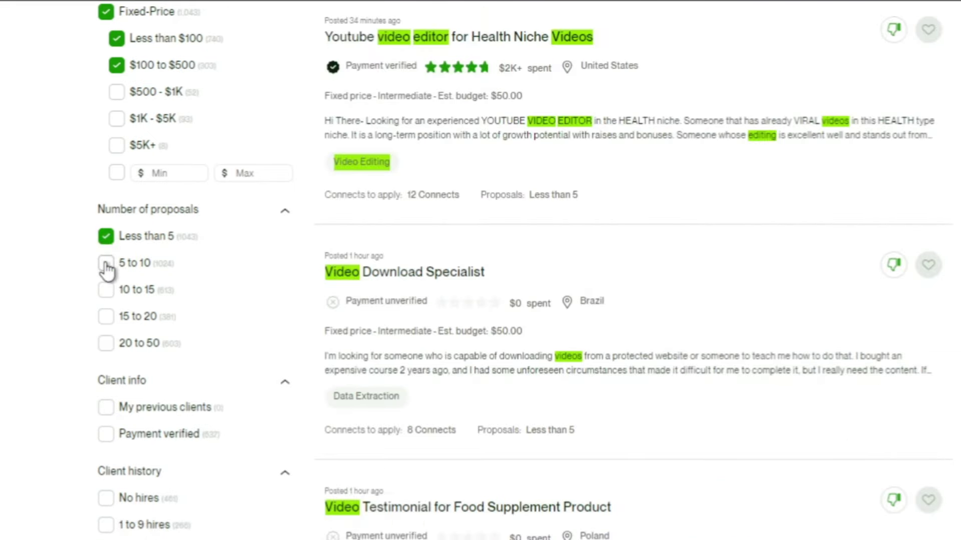
{"action": "left_click", "coordinate": [106, 264]}
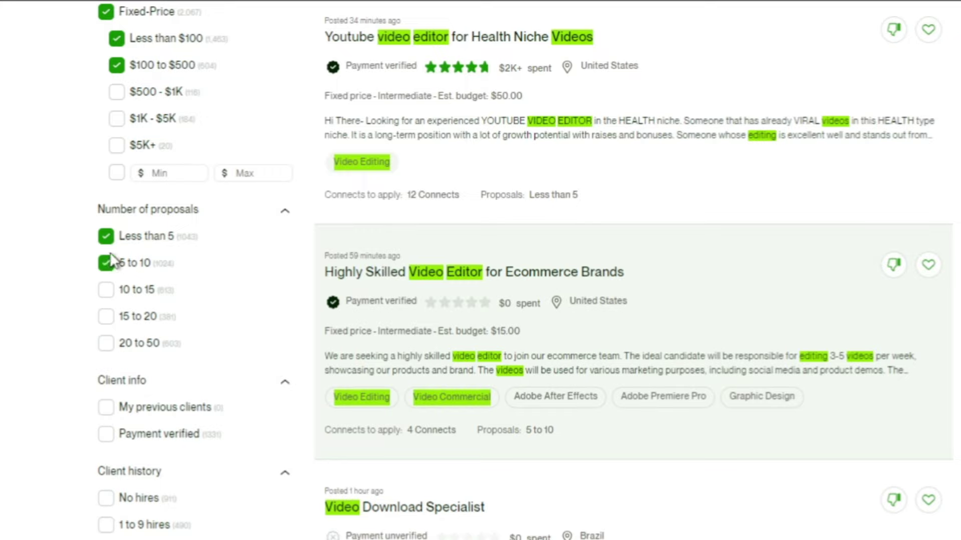
{"action": "scroll", "coordinate": [100, 261], "scroll_direction": "down", "scroll_amount": 2}
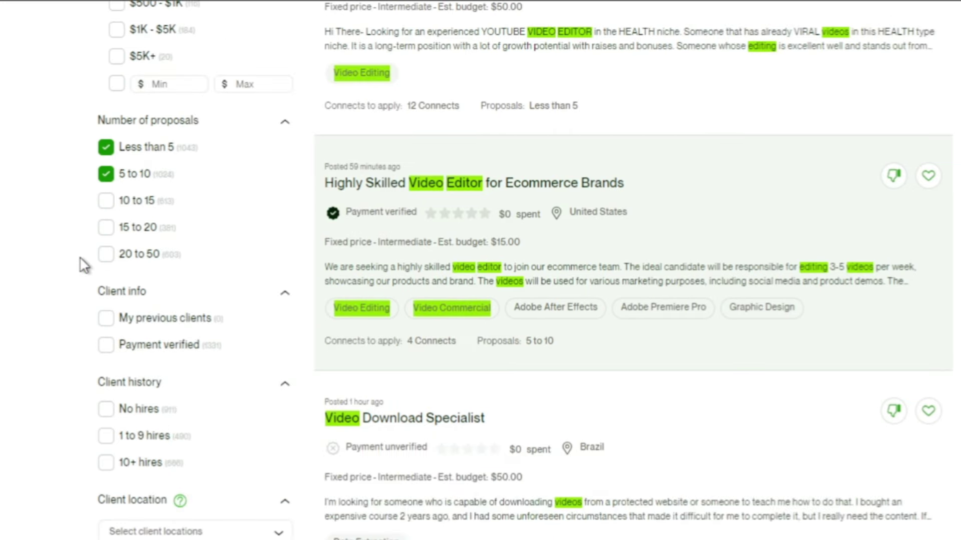
{"action": "scroll", "coordinate": [84, 265], "scroll_direction": "down", "scroll_amount": 4}
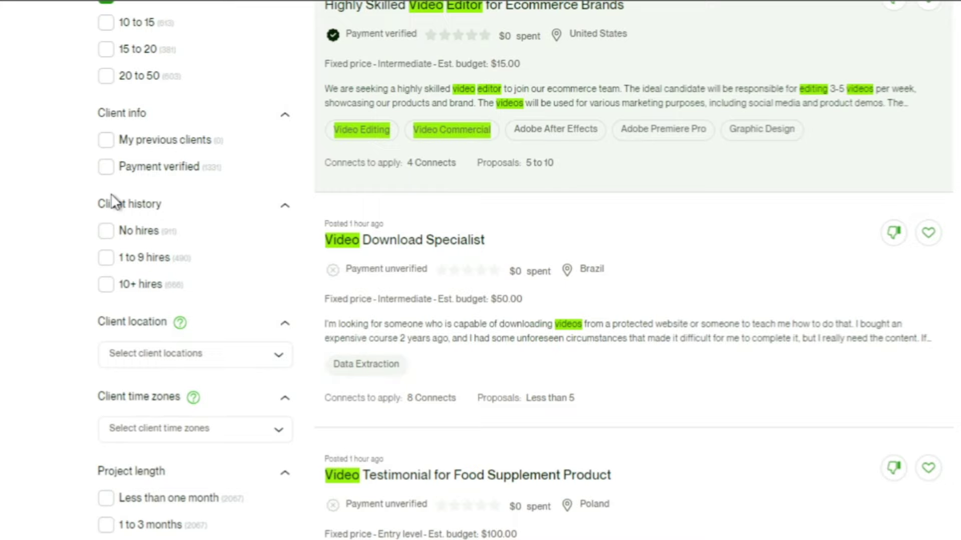
{"action": "left_click", "coordinate": [170, 182]}
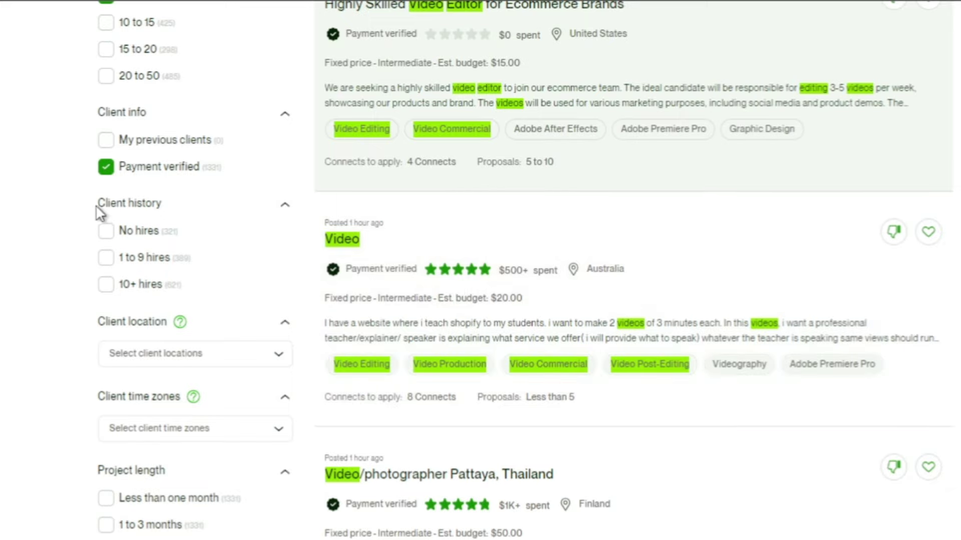
Step: Filter by client history of 1 to 9 hires and no hires, and by project length of less than one month
{"action": "left_click", "coordinate": [105, 260]}
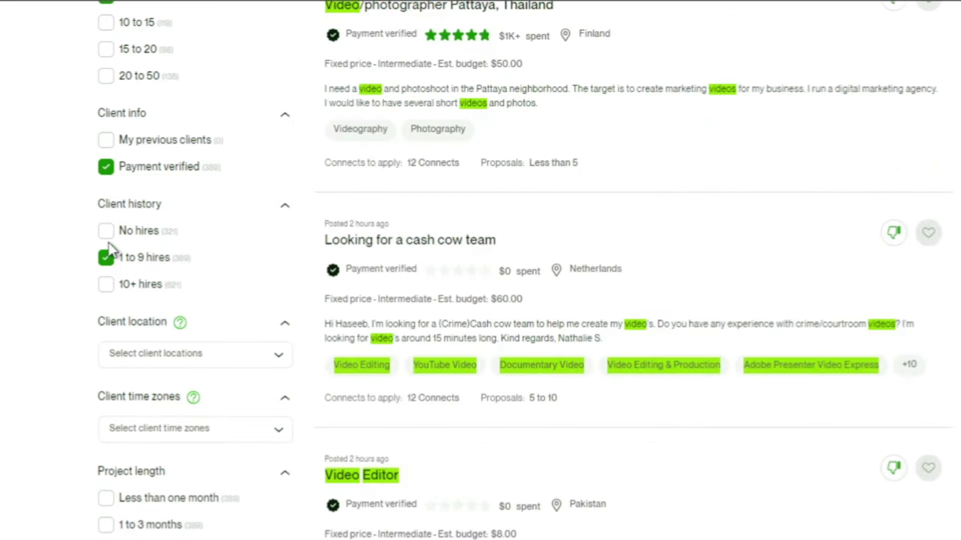
{"action": "left_click", "coordinate": [107, 236]}
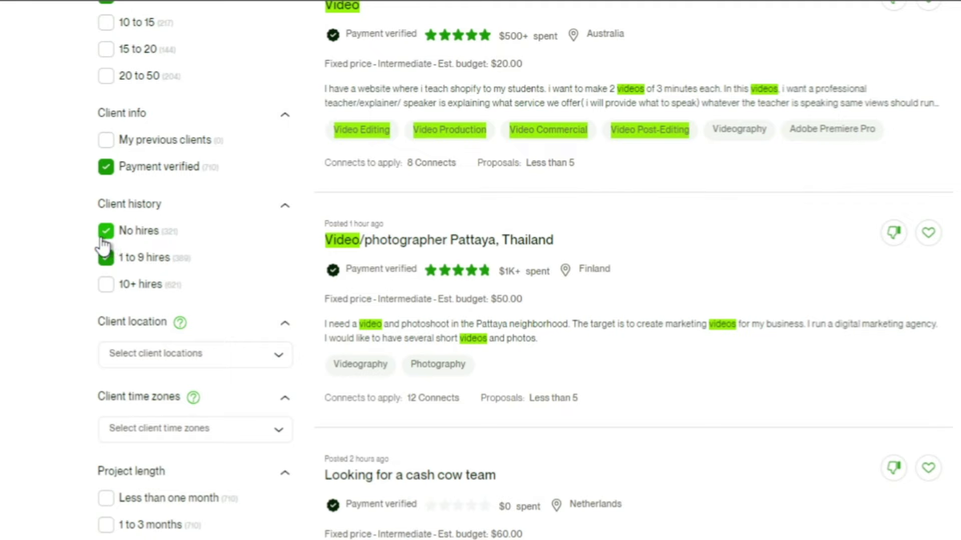
{"action": "scroll", "coordinate": [101, 253], "scroll_direction": "down", "scroll_amount": 3}
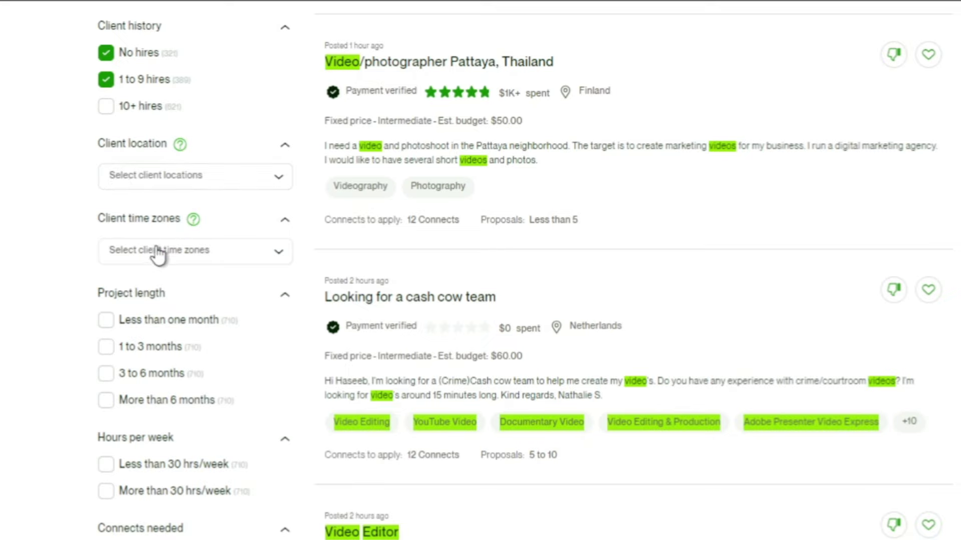
{"action": "scroll", "coordinate": [128, 300], "scroll_direction": "down", "scroll_amount": 3}
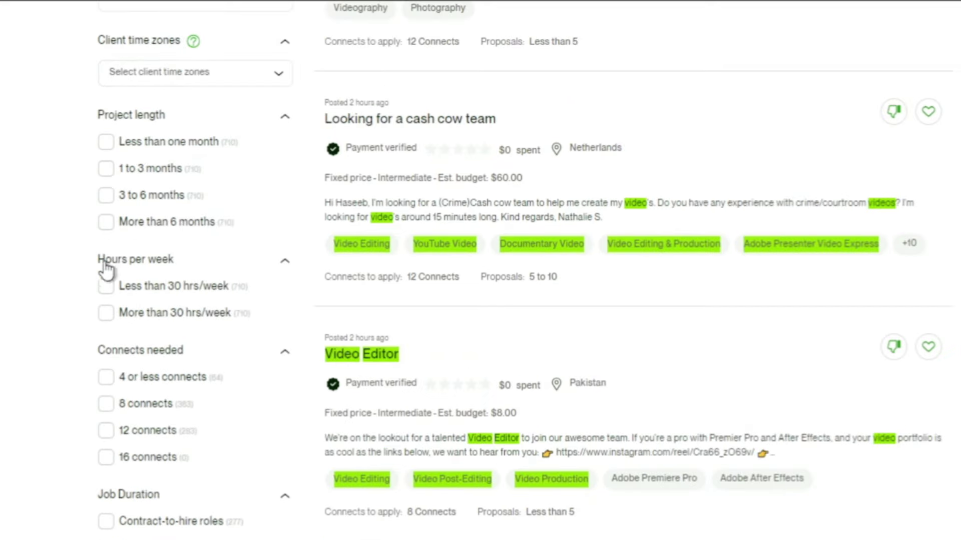
{"action": "left_click", "coordinate": [107, 142]}
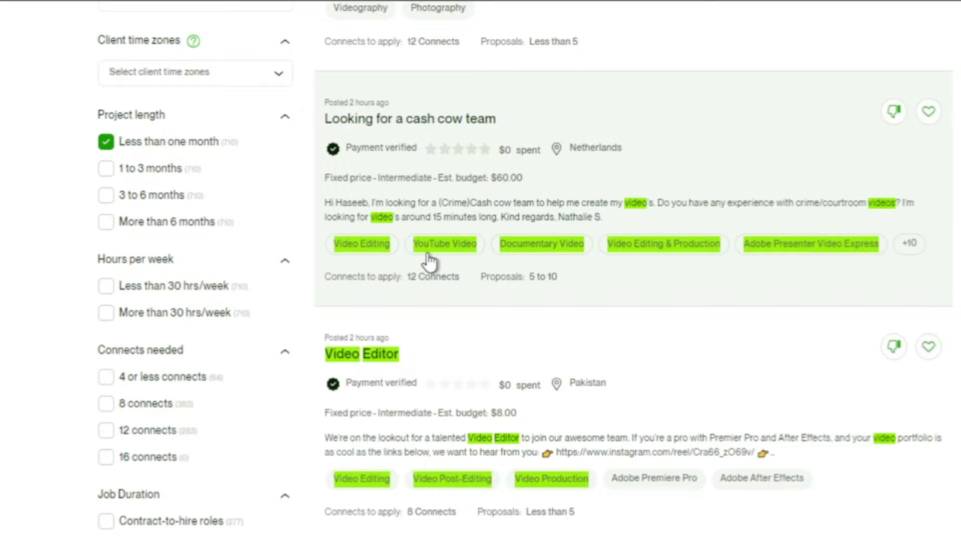
Step: Review the applied filters and read through the filtered video editing job listings
{"action": "scroll", "coordinate": [427, 290], "scroll_direction": "up", "scroll_amount": 15}
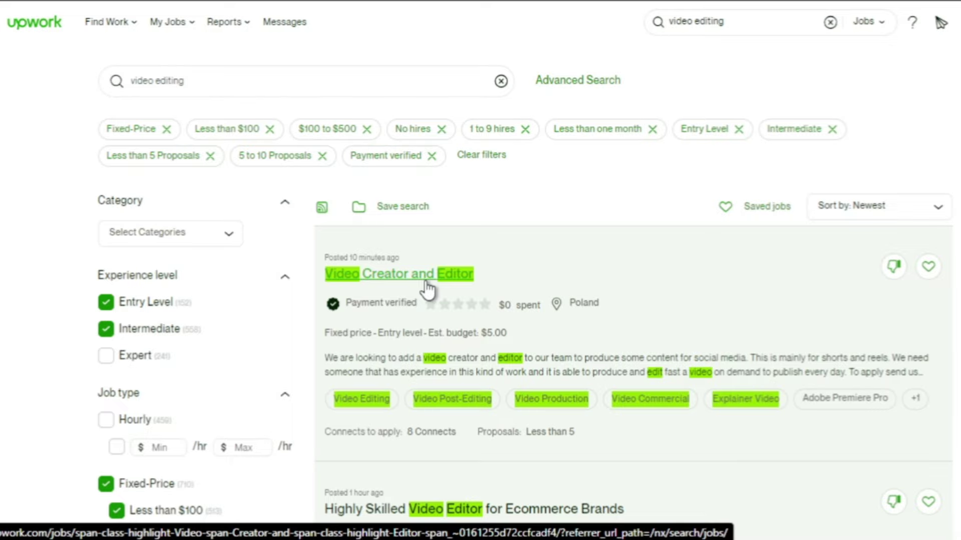
{"action": "scroll", "coordinate": [427, 290], "scroll_direction": "down", "scroll_amount": 10}
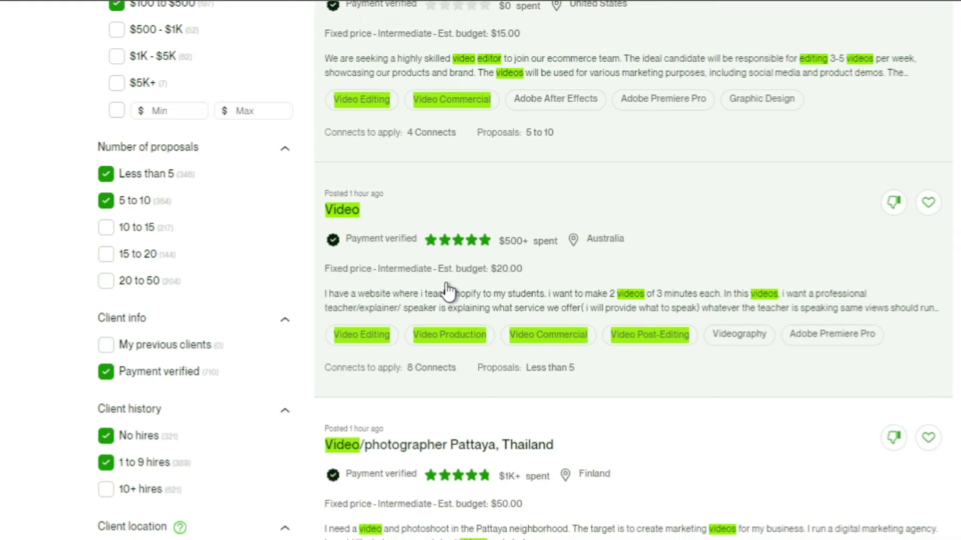
{"action": "scroll", "coordinate": [448, 291], "scroll_direction": "down", "scroll_amount": 5}
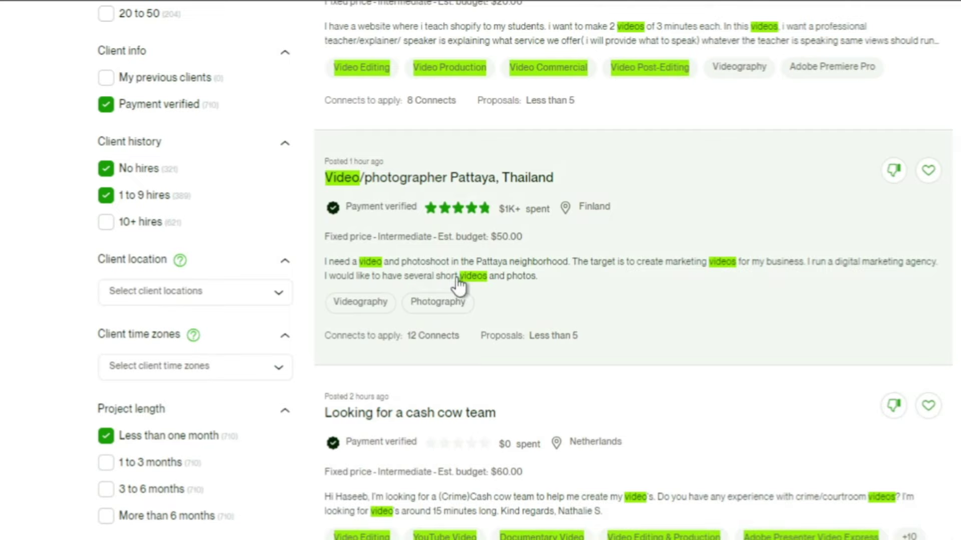
Step: Open the "Video/photographer Pattaya, Thailand" job, check how many Connects a proposal costs, and close its details
{"action": "left_click", "coordinate": [485, 238]}
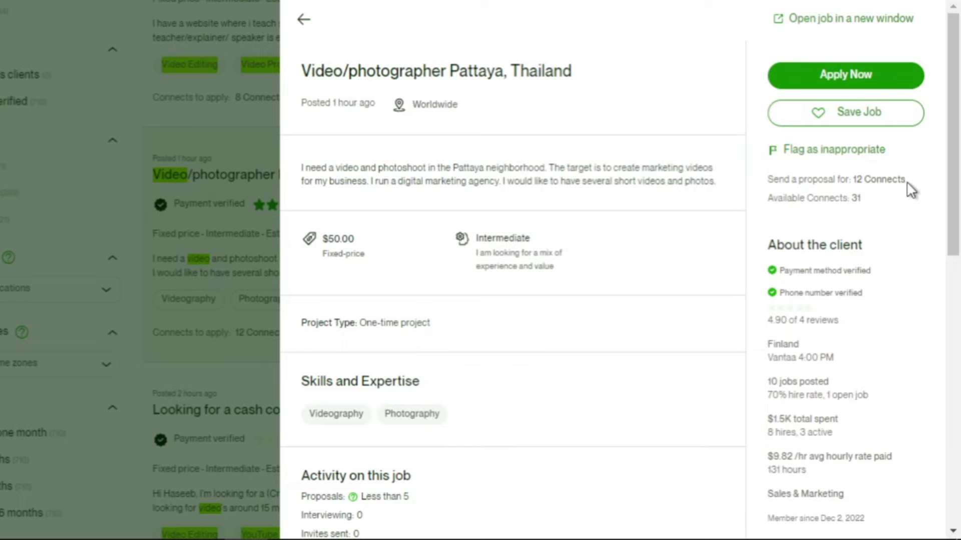
{"action": "left_click_drag", "start_coordinate": [909, 188], "coordinate": [852, 187]}
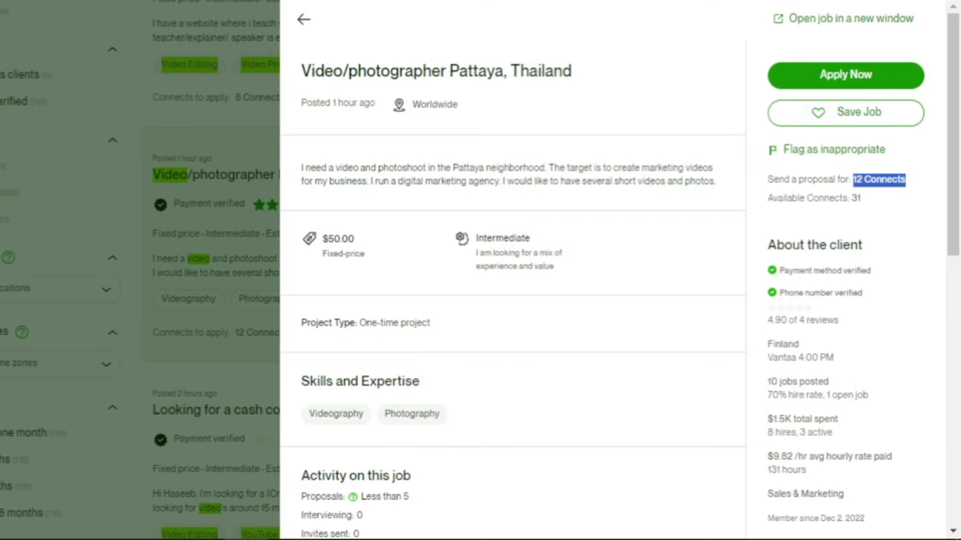
{"action": "key", "text": "Escape"}
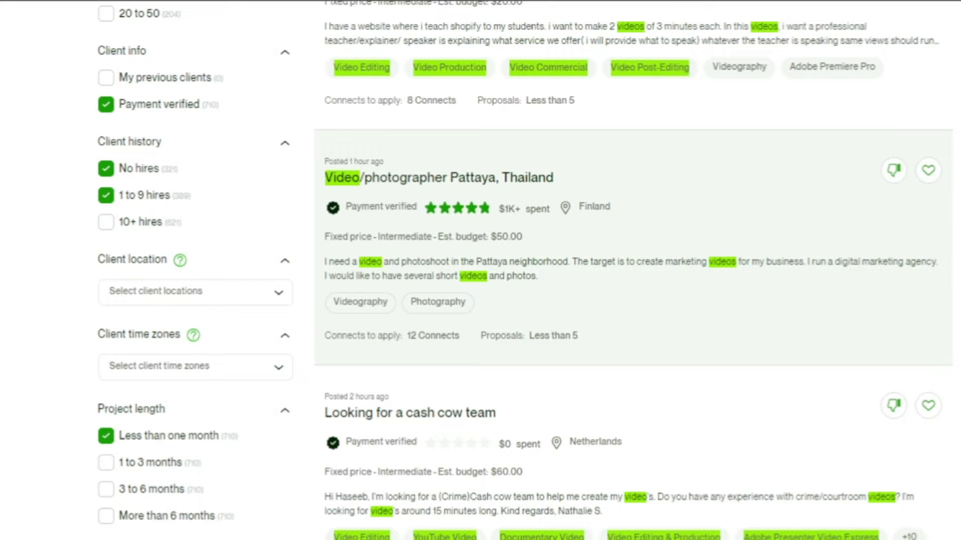
Step: Filter the jobs by Connects needed, including 12 connects, 8 connects, and 4 or less connects
{"action": "scroll", "coordinate": [480, 271], "scroll_direction": "down", "scroll_amount": 5}
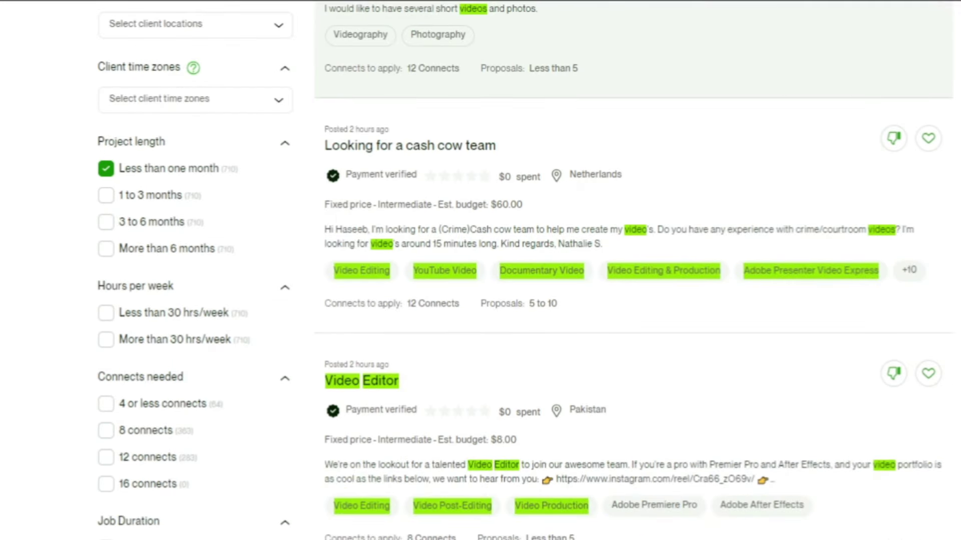
{"action": "scroll", "coordinate": [92, 288], "scroll_direction": "down", "scroll_amount": 2}
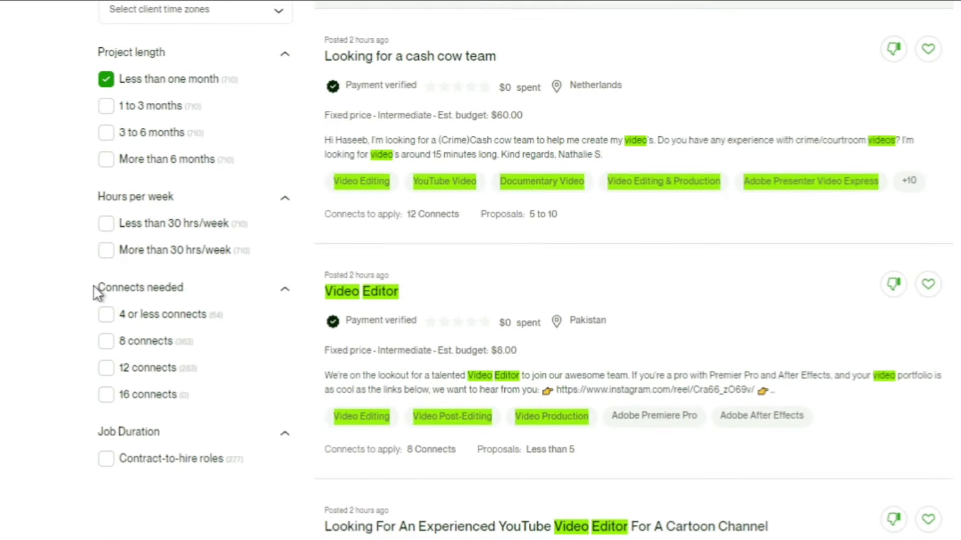
{"action": "left_click_drag", "start_coordinate": [93, 287], "coordinate": [205, 296]}
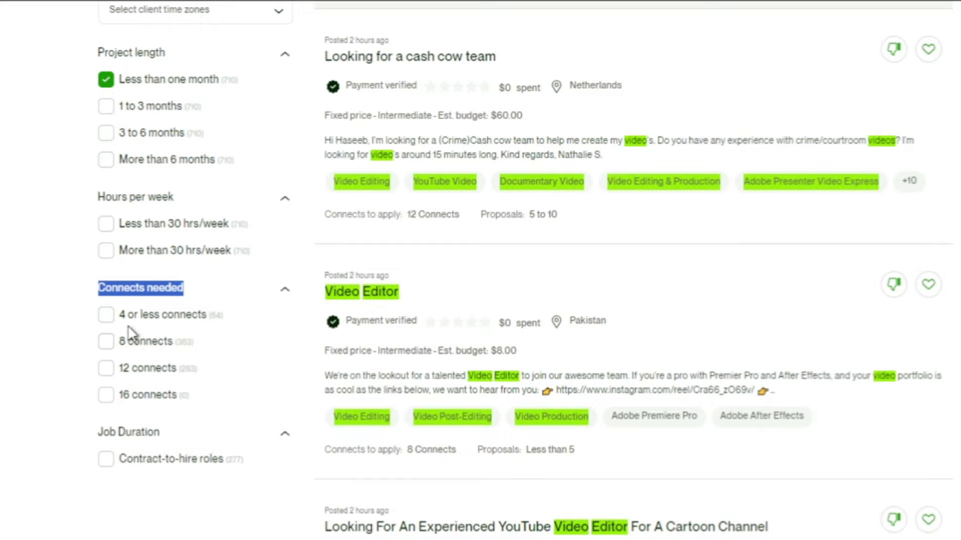
{"action": "left_click", "coordinate": [106, 369]}
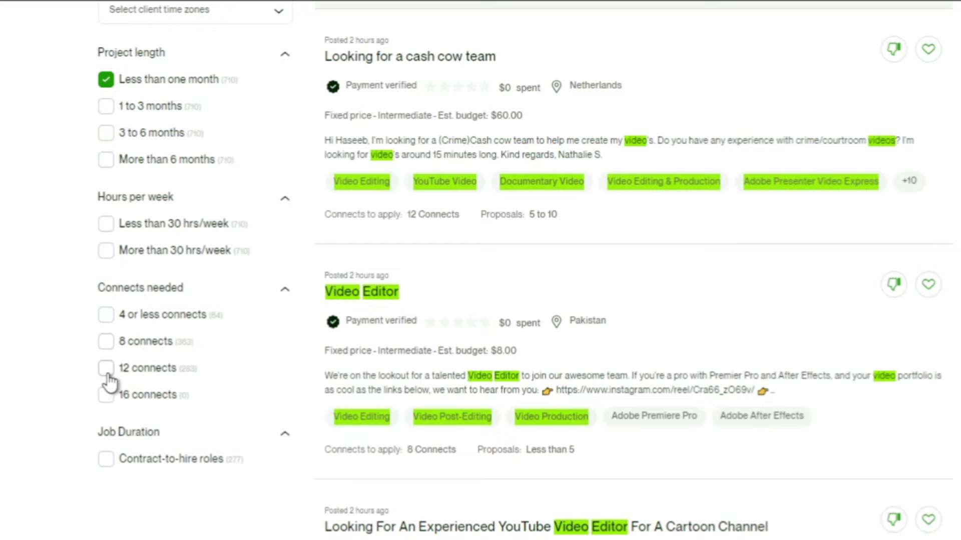
{"action": "left_click", "coordinate": [107, 343]}
{"action": "left_click", "coordinate": [106, 316]}
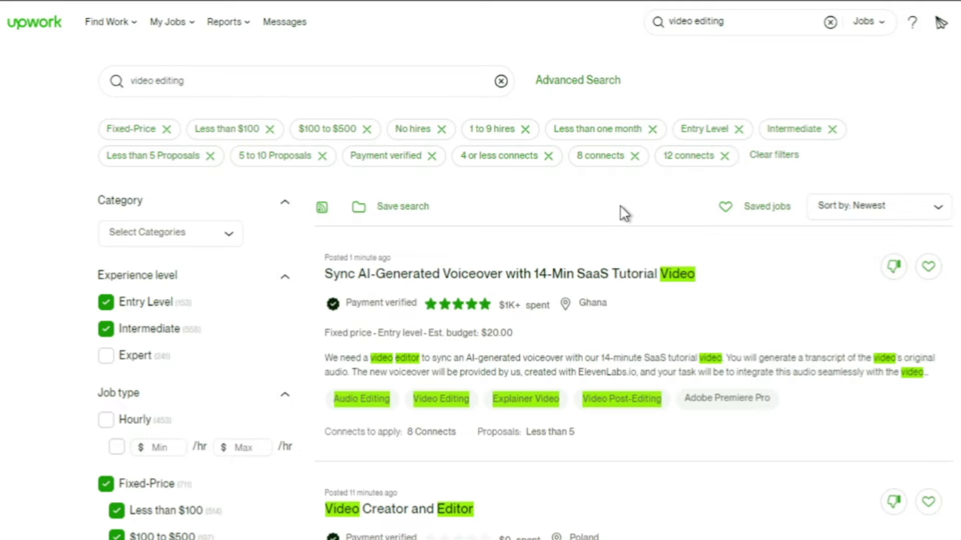
Step: Browse the refined job listings and open the "Video" job about a website teaching Shopify to students
{"action": "scroll", "coordinate": [623, 215], "scroll_direction": "down", "scroll_amount": 3}
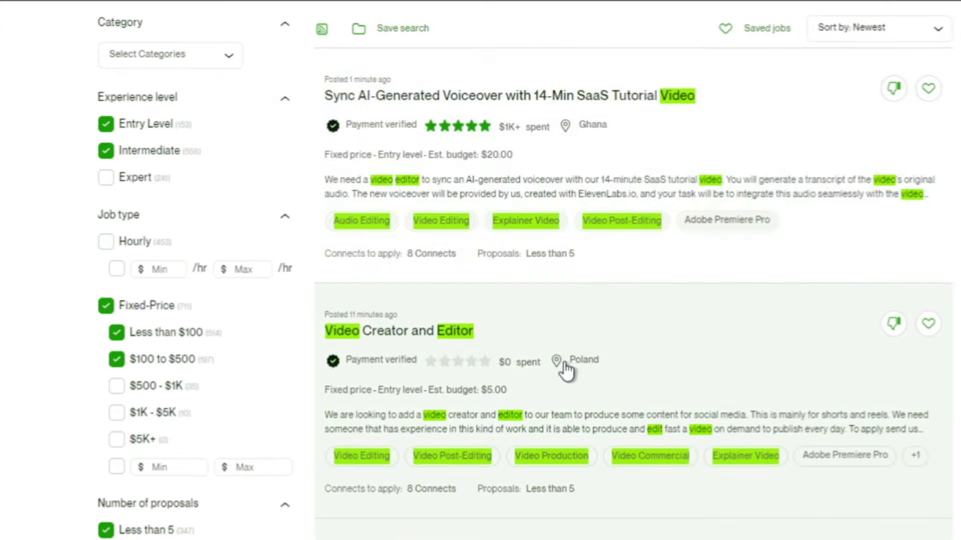
{"action": "scroll", "coordinate": [545, 415], "scroll_direction": "down", "scroll_amount": 6}
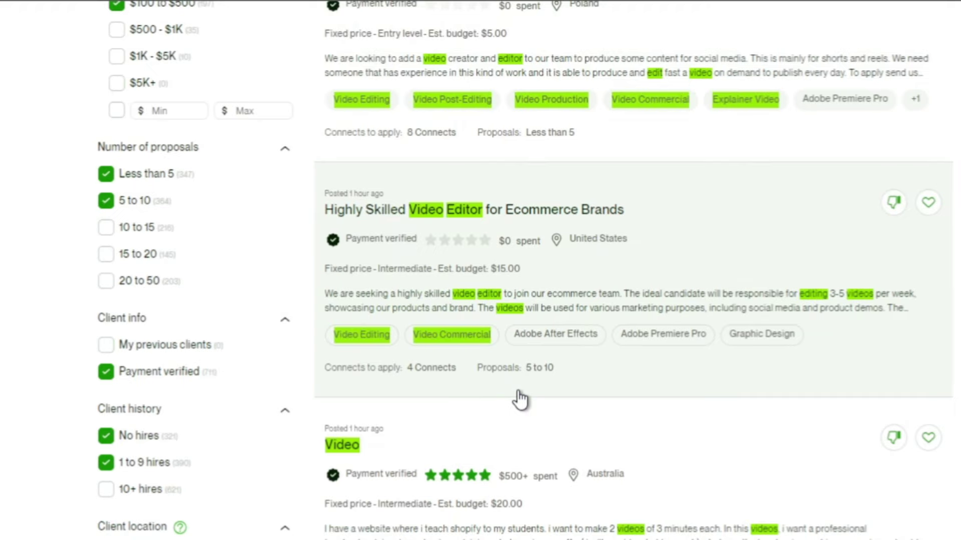
{"action": "scroll", "coordinate": [518, 395], "scroll_direction": "down", "scroll_amount": 3}
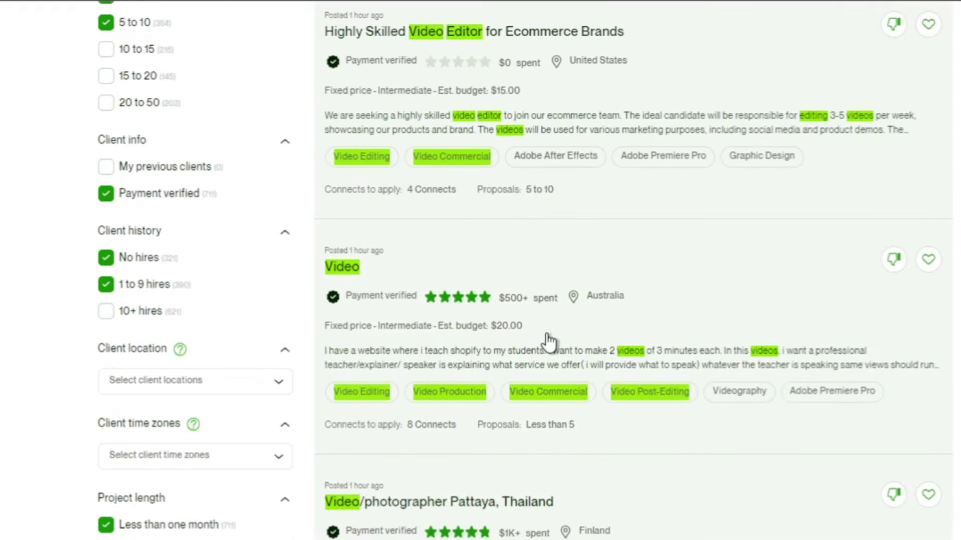
{"action": "scroll", "coordinate": [548, 343], "scroll_direction": "down", "scroll_amount": 2}
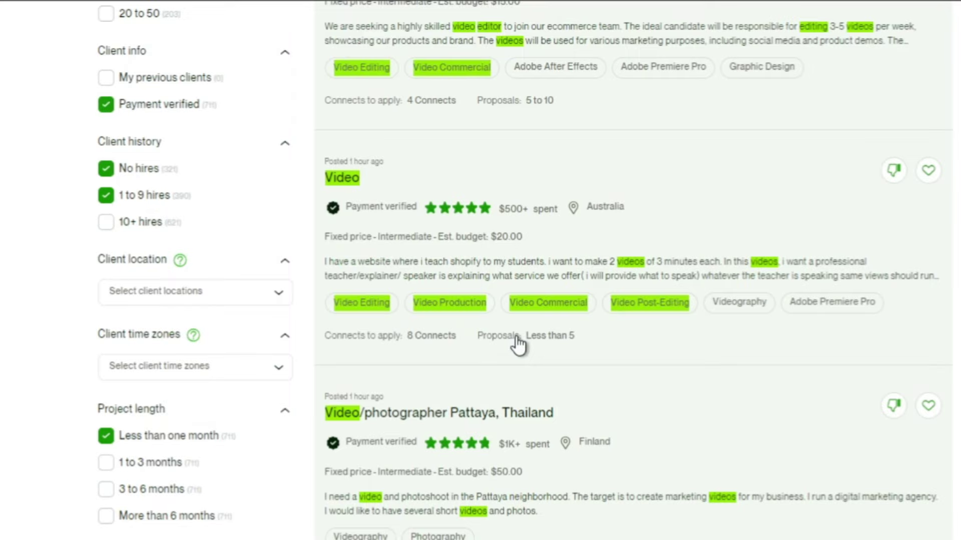
{"action": "left_click", "coordinate": [592, 238]}
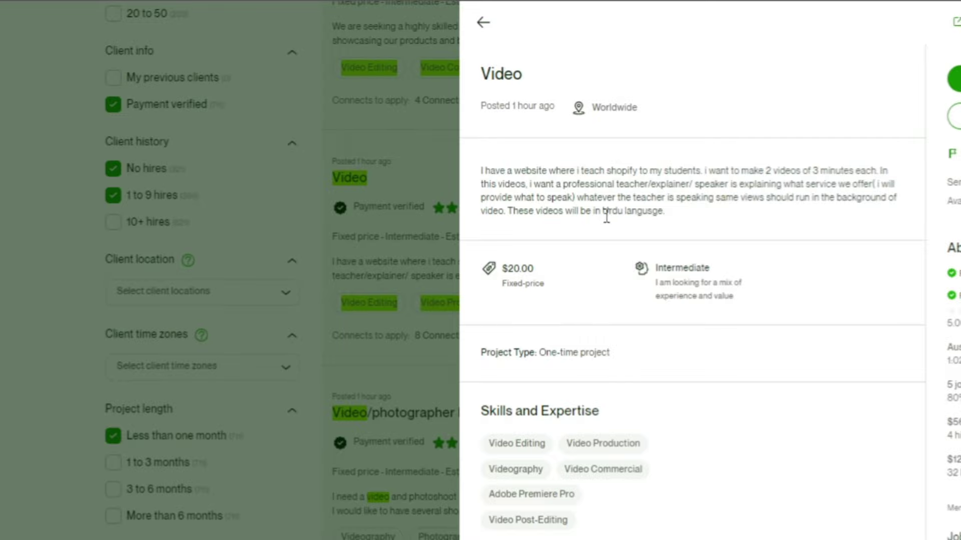
Step: Examine the "Video" job's description, fixed price, required skills and proposal activity
{"action": "left_click_drag", "start_coordinate": [673, 220], "coordinate": [589, 197]}
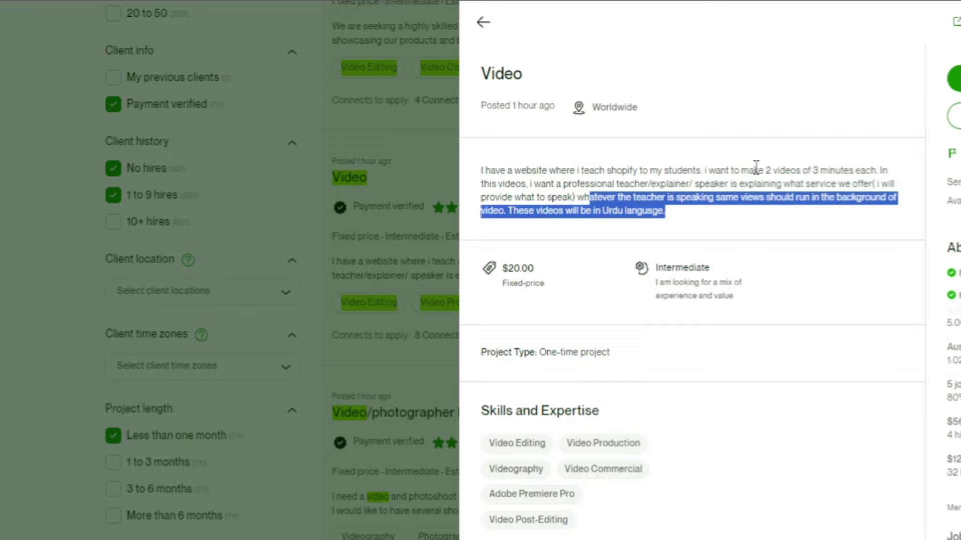
{"action": "left_click_drag", "start_coordinate": [743, 170], "coordinate": [877, 185]}
{"action": "left_click", "coordinate": [846, 169]}
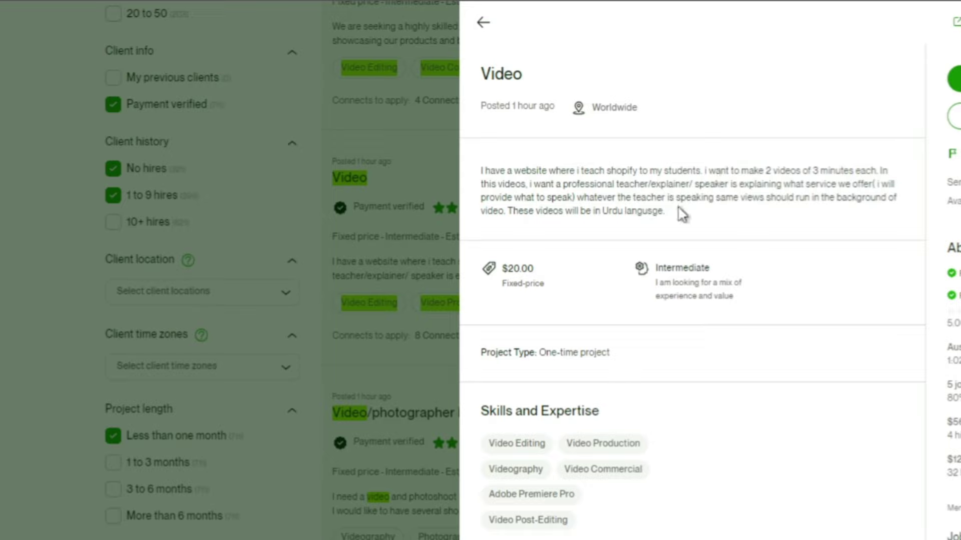
{"action": "left_click_drag", "start_coordinate": [664, 201], "coordinate": [633, 190]}
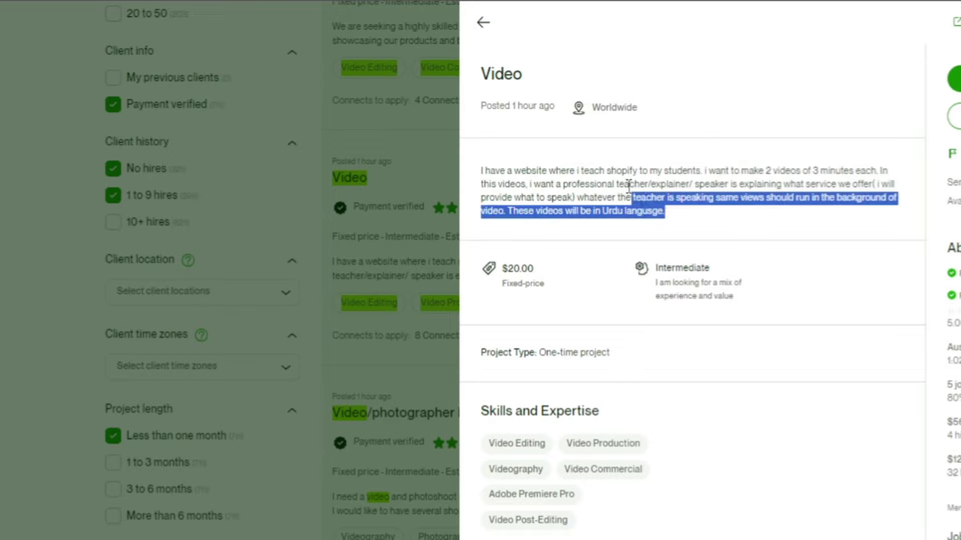
{"action": "left_click", "coordinate": [542, 272]}
{"action": "left_click_drag", "start_coordinate": [542, 273], "coordinate": [507, 268]}
{"action": "scroll", "coordinate": [536, 248], "scroll_direction": "down", "scroll_amount": 2}
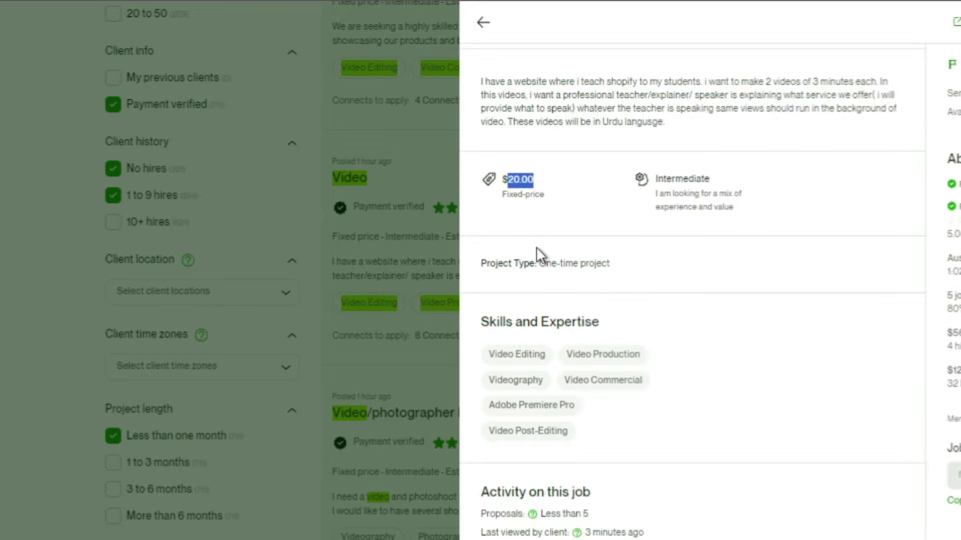
{"action": "scroll", "coordinate": [575, 266], "scroll_direction": "down", "scroll_amount": 4}
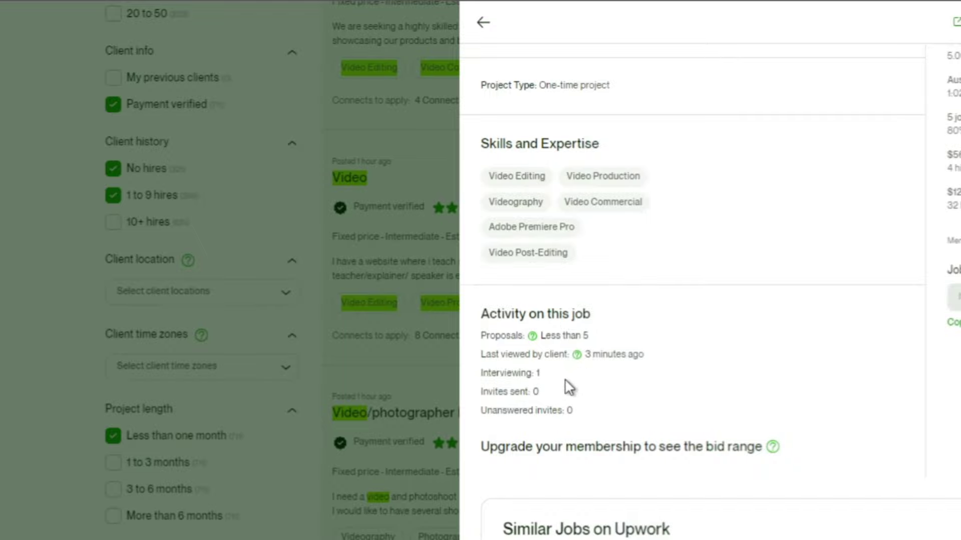
{"action": "scroll", "coordinate": [703, 400], "scroll_direction": "up", "scroll_amount": 5}
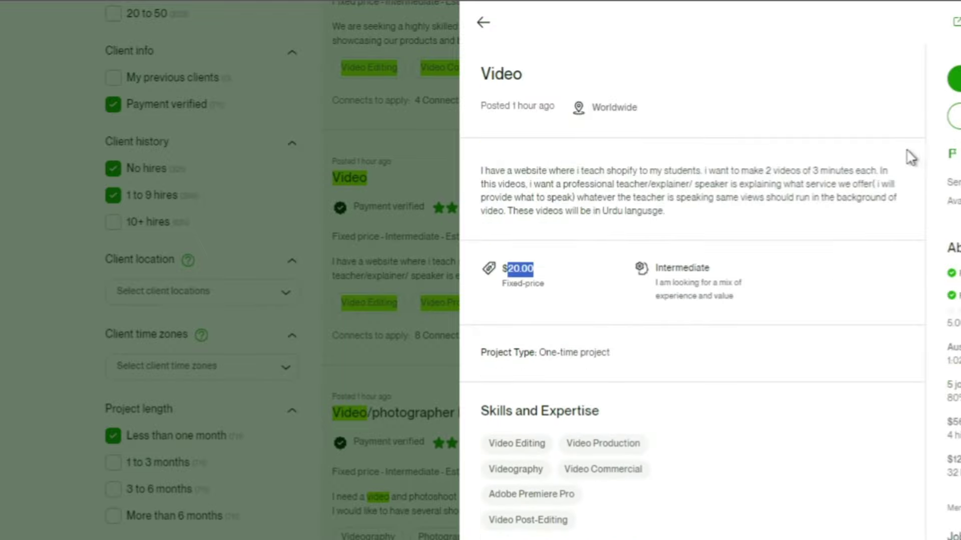
Step: Copy the full description of the "Video" job and start a proposal for it
{"action": "triple_click", "coordinate": [671, 197]}
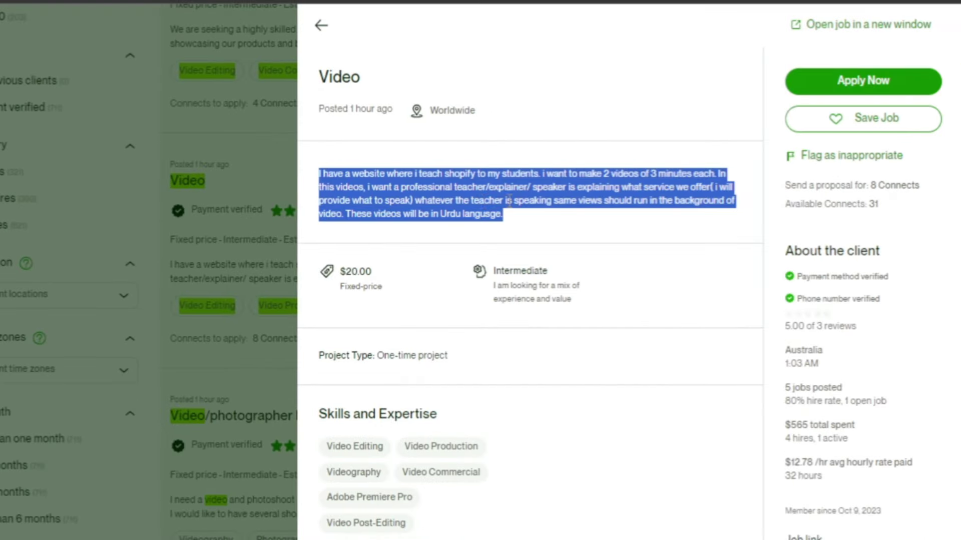
{"action": "right_click", "coordinate": [481, 186]}
{"action": "left_click", "coordinate": [504, 204]}
{"action": "left_click", "coordinate": [821, 86]}
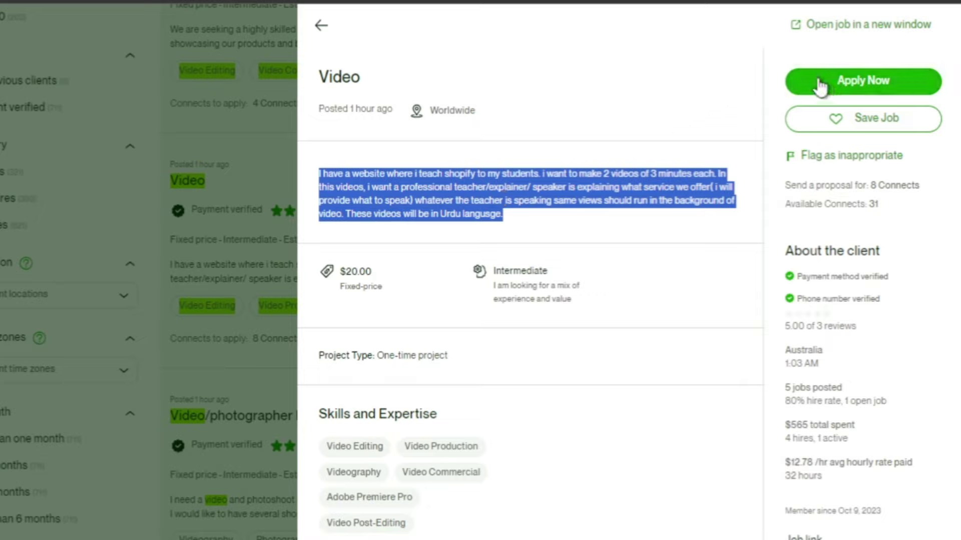
{"action": "left_click", "coordinate": [813, 84]}
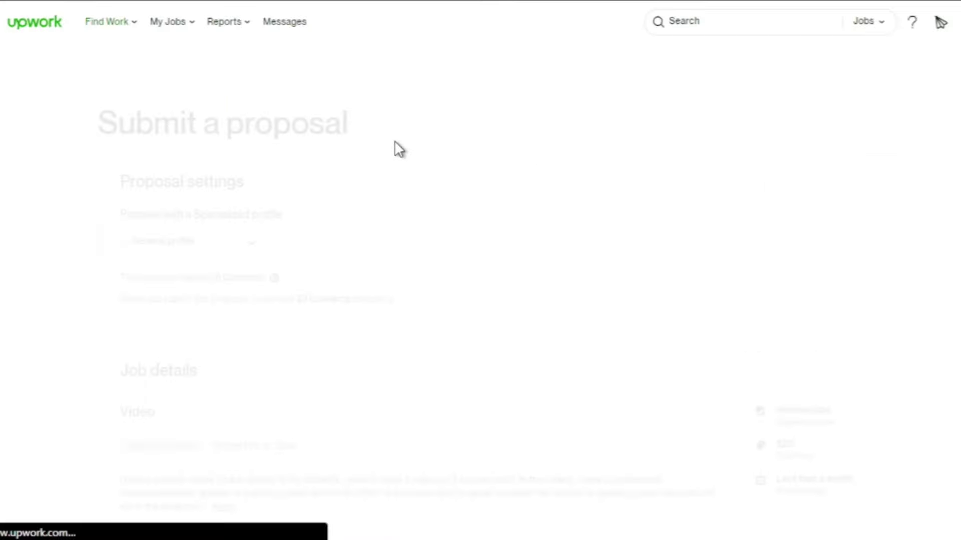
Step: Review the proposal's profile setting and Connects requirement, then the job details and the listed skills and expertise
{"action": "scroll", "coordinate": [233, 215], "scroll_direction": "down", "scroll_amount": 20}
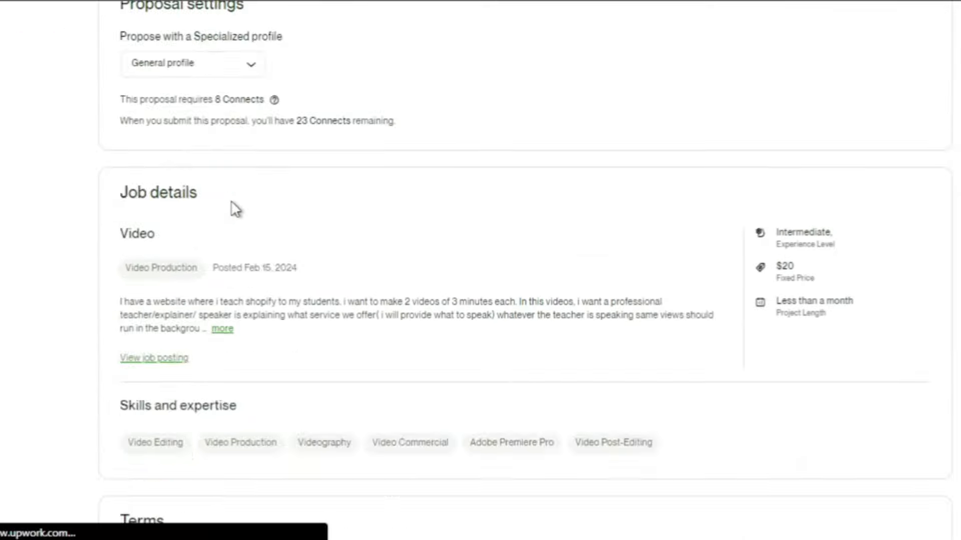
{"action": "scroll", "coordinate": [232, 224], "scroll_direction": "up", "scroll_amount": 20}
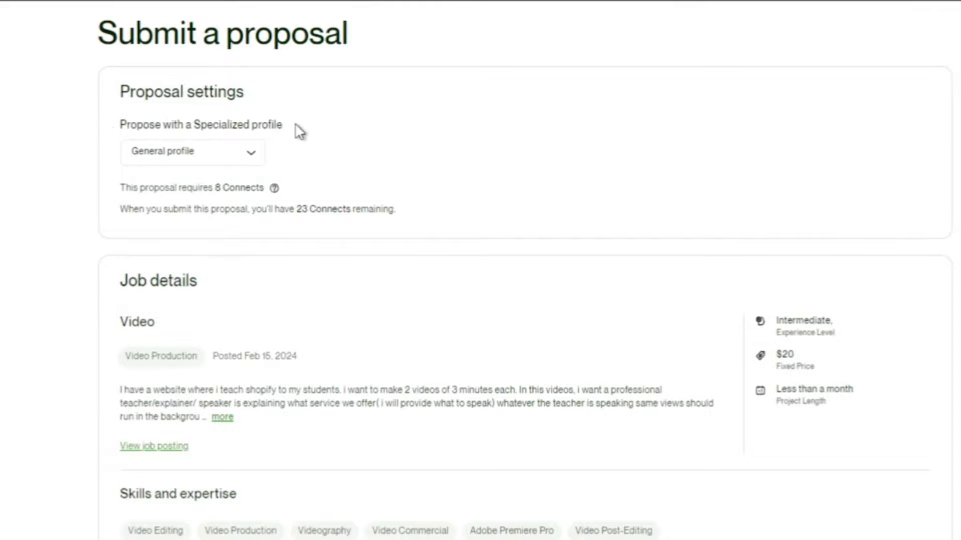
{"action": "left_click_drag", "start_coordinate": [282, 125], "coordinate": [198, 130]}
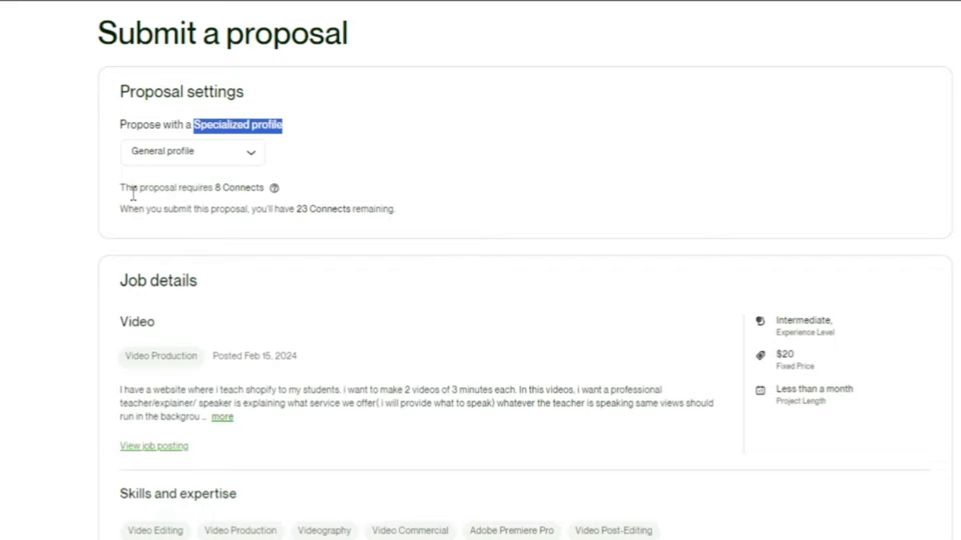
{"action": "left_click_drag", "start_coordinate": [116, 189], "coordinate": [269, 190]}
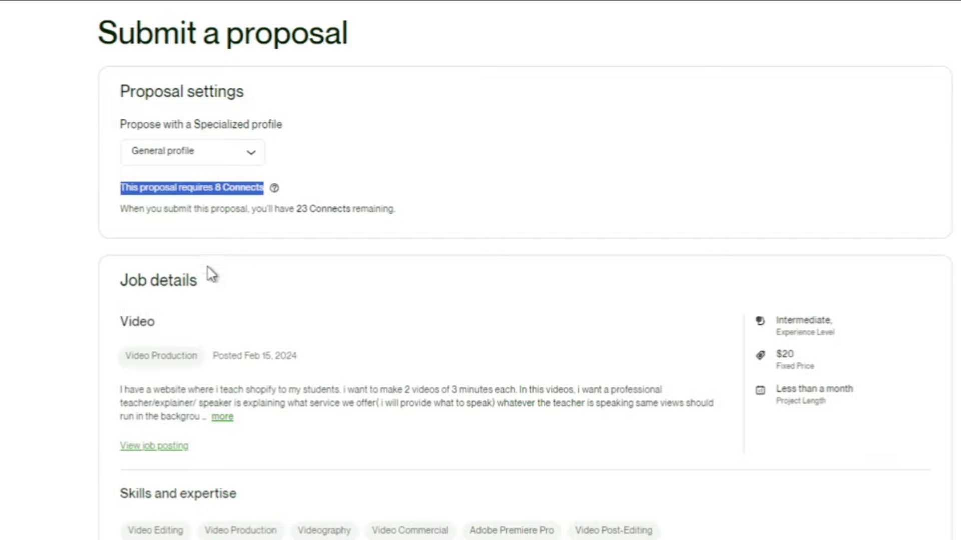
{"action": "scroll", "coordinate": [206, 272], "scroll_direction": "down", "scroll_amount": 2}
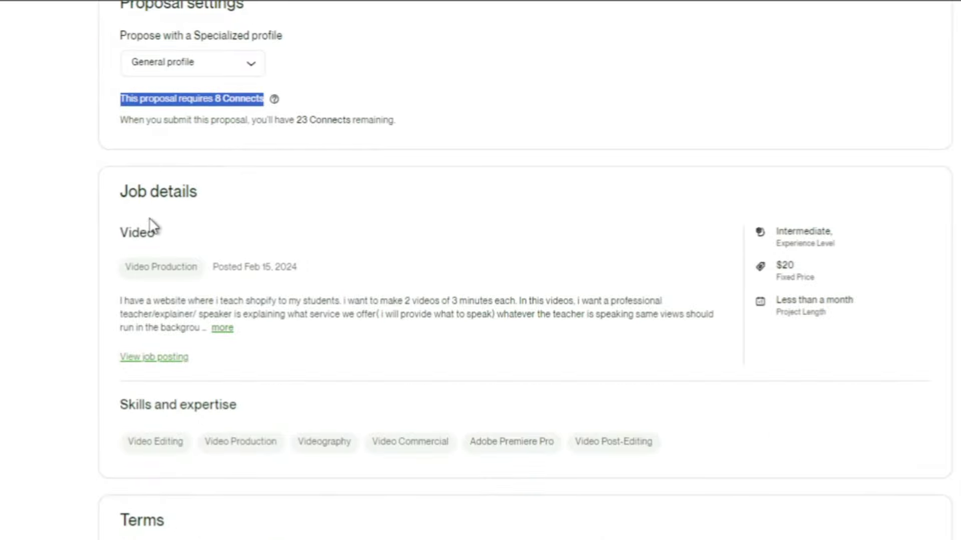
{"action": "scroll", "coordinate": [150, 220], "scroll_direction": "down", "scroll_amount": 4}
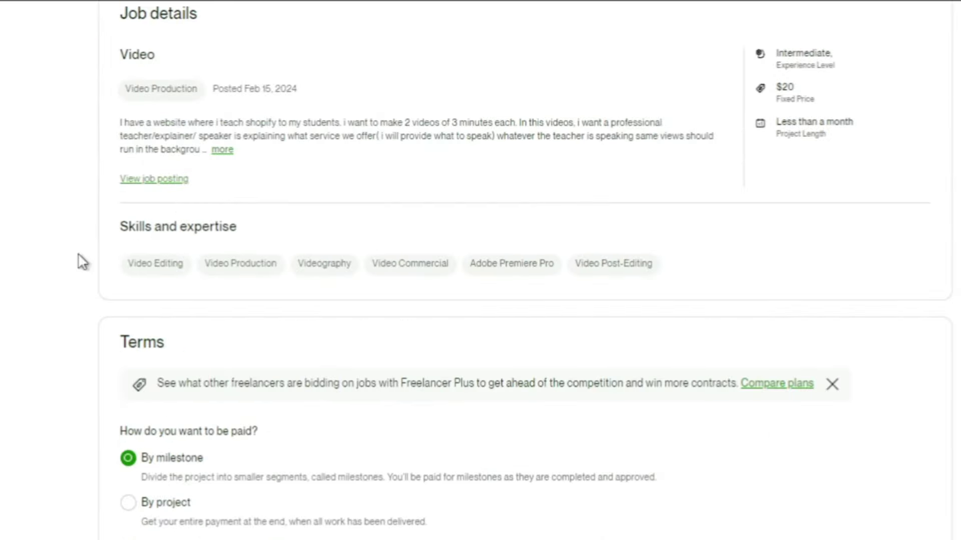
{"action": "left_click_drag", "start_coordinate": [80, 260], "coordinate": [682, 247]}
{"action": "scroll", "coordinate": [683, 248], "scroll_direction": "down", "scroll_amount": 2}
{"action": "scroll", "coordinate": [685, 248], "scroll_direction": "down", "scroll_amount": 2}
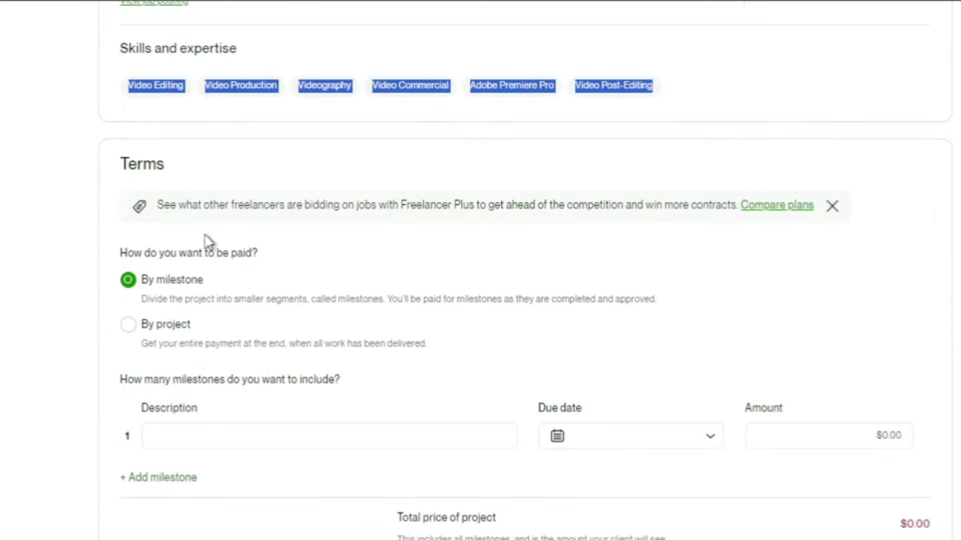
Step: Set the proposal's payment terms to By project and review the bid amount and service fee
{"action": "left_click_drag", "start_coordinate": [128, 163], "coordinate": [176, 172]}
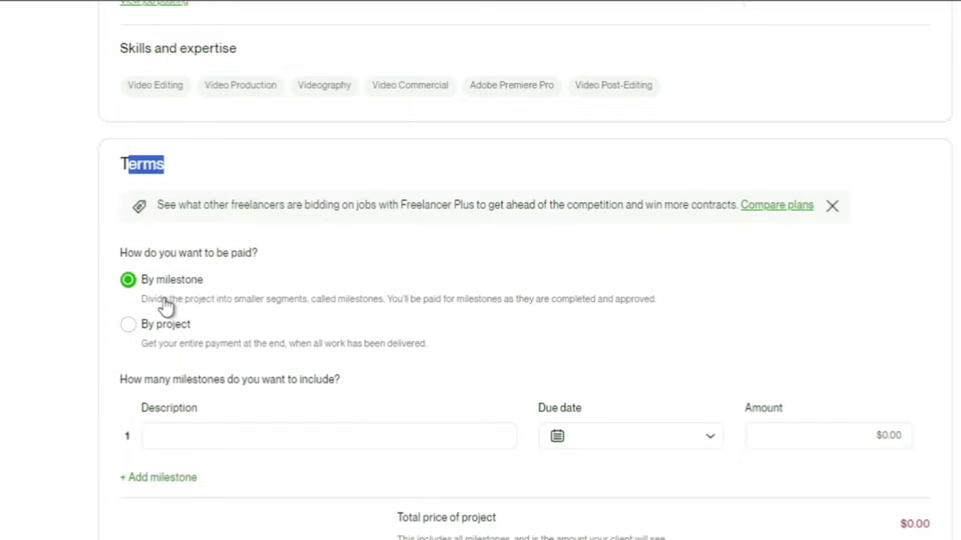
{"action": "left_click", "coordinate": [156, 335]}
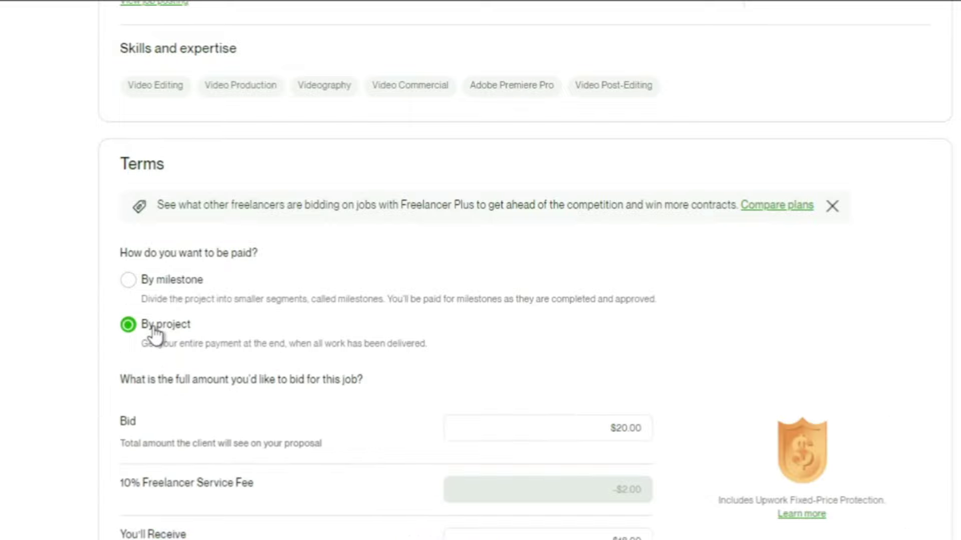
{"action": "scroll", "coordinate": [156, 334], "scroll_direction": "down", "scroll_amount": 3}
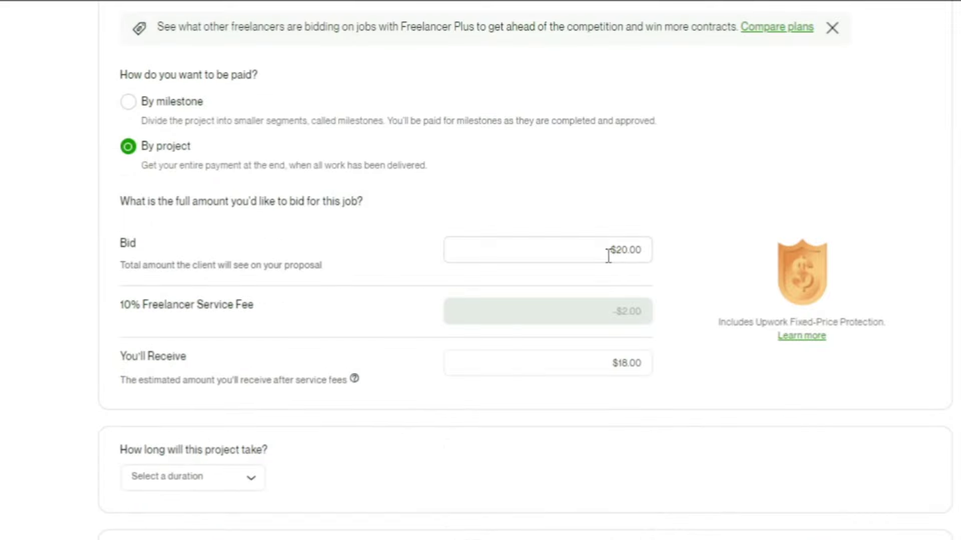
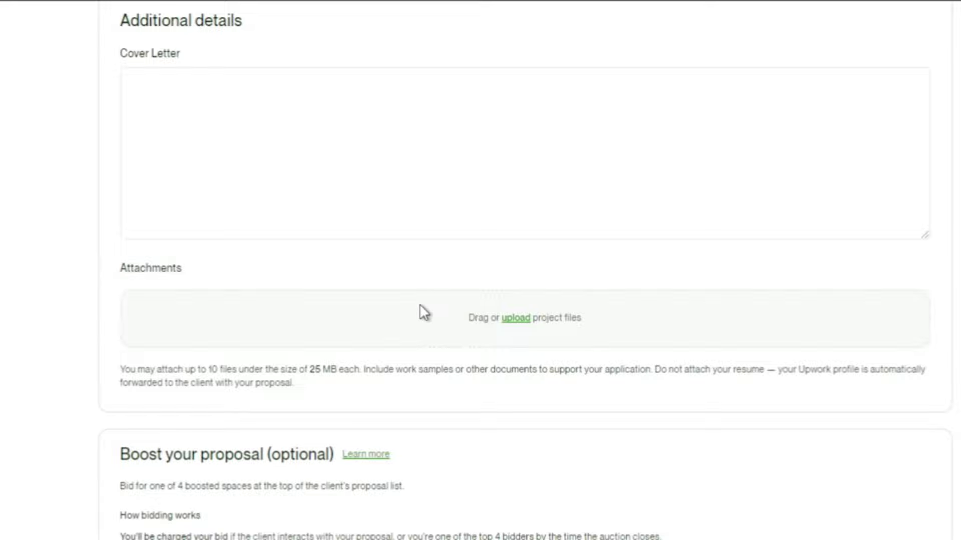
Step: Open a boost bid for the proposal and review how bidding works and the live proposal ranking
{"action": "scroll", "coordinate": [421, 313], "scroll_direction": "down", "scroll_amount": 5}
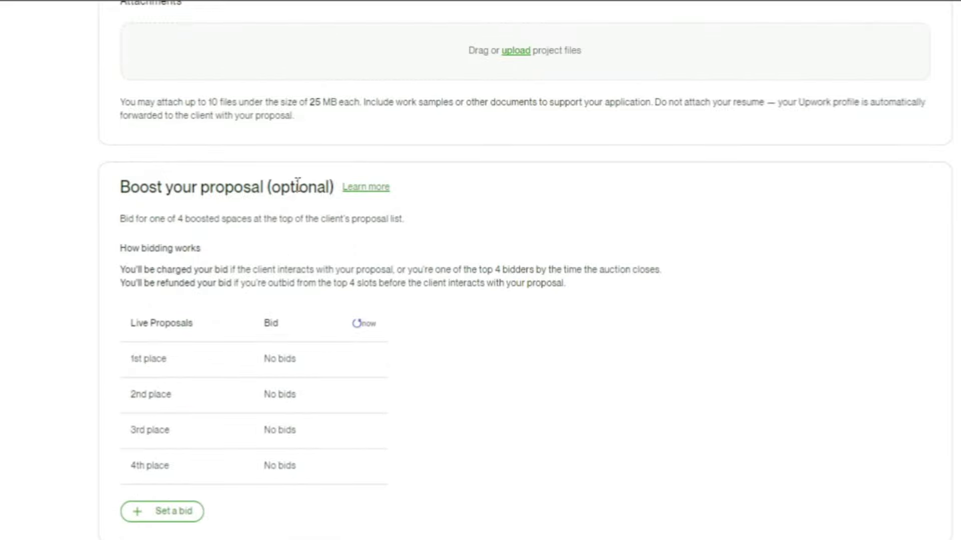
{"action": "left_click", "coordinate": [188, 511]}
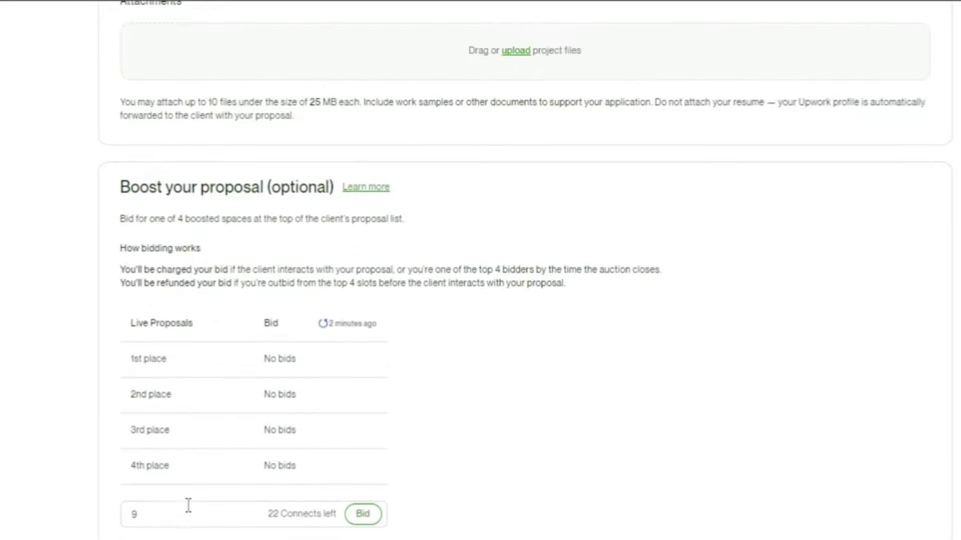
{"action": "scroll", "coordinate": [225, 475], "scroll_direction": "down", "scroll_amount": 3}
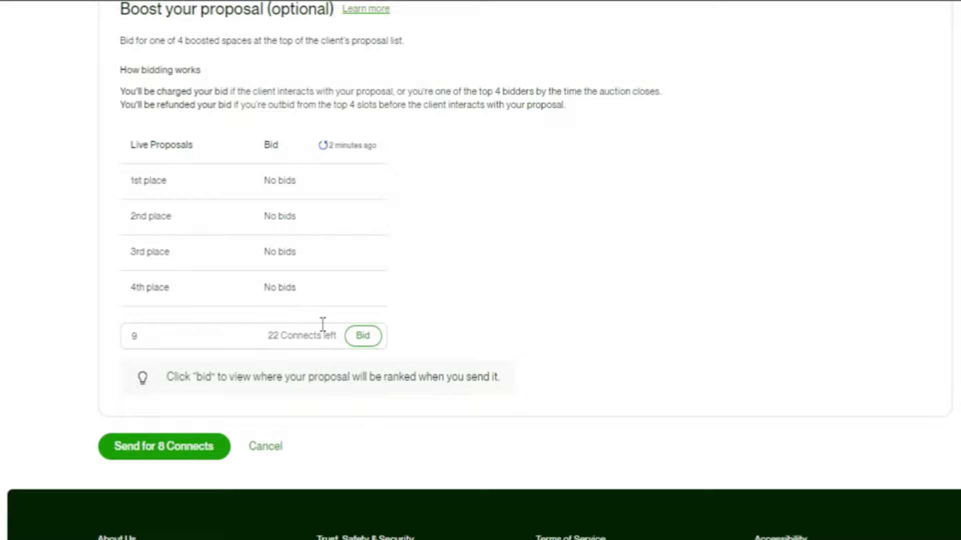
{"action": "scroll", "coordinate": [297, 289], "scroll_direction": "up", "scroll_amount": 2}
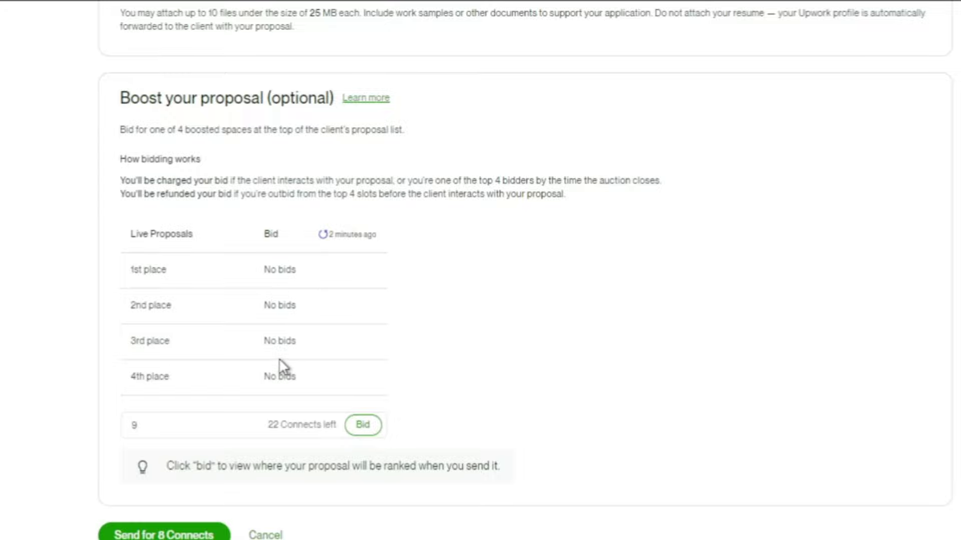
Step: Expand the full "Video" job description in the proposal's job details and select all of its text
{"action": "scroll", "coordinate": [267, 325], "scroll_direction": "up", "scroll_amount": 10}
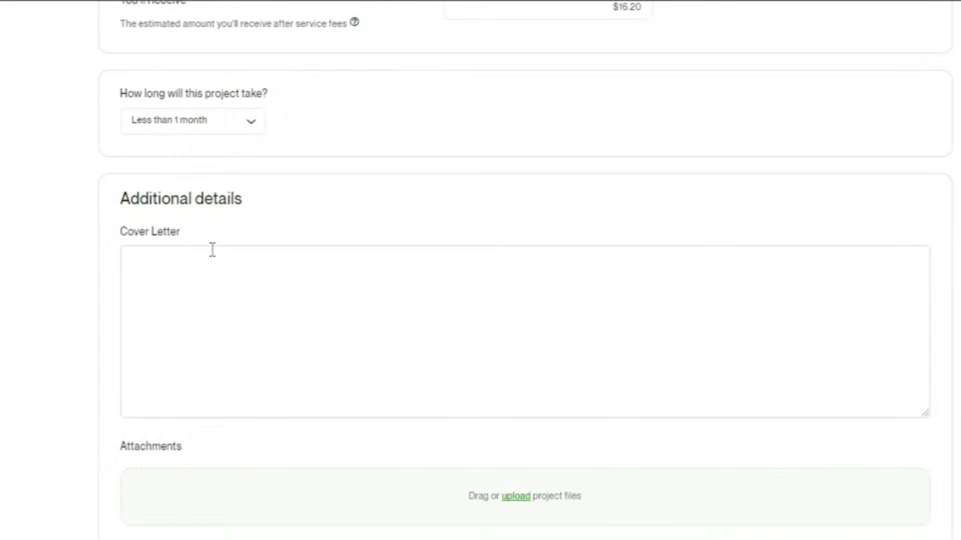
{"action": "scroll", "coordinate": [211, 249], "scroll_direction": "up", "scroll_amount": 19}
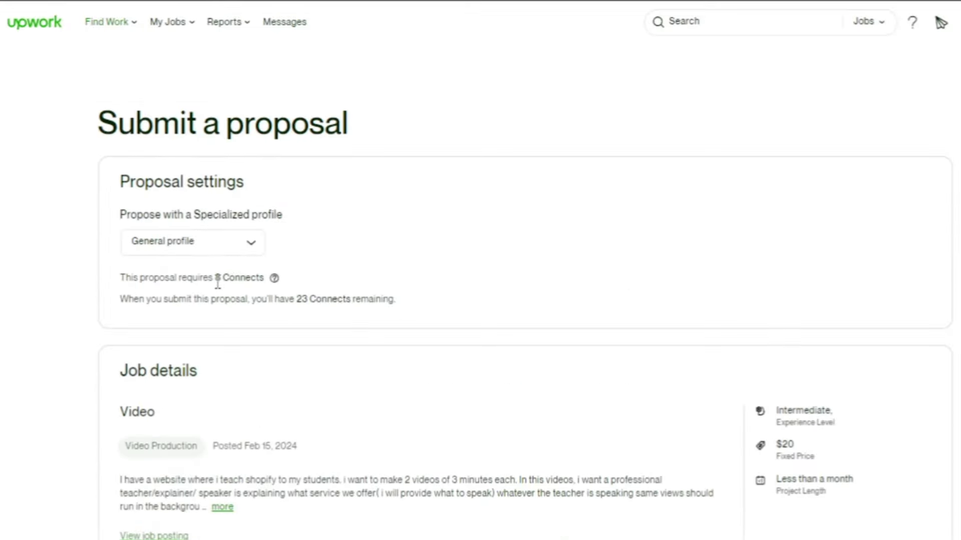
{"action": "scroll", "coordinate": [226, 282], "scroll_direction": "down", "scroll_amount": 5}
{"action": "left_click", "coordinate": [220, 240]}
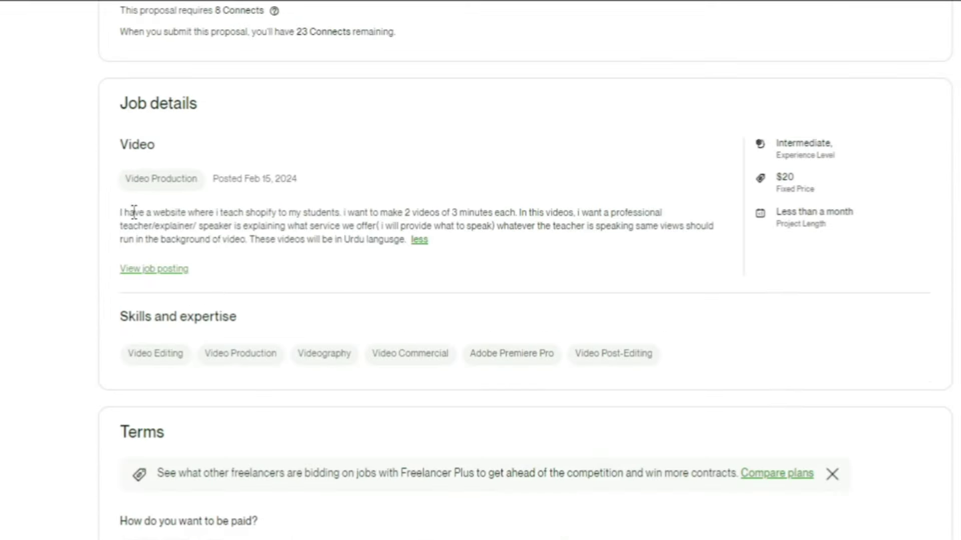
{"action": "left_click_drag", "start_coordinate": [120, 213], "coordinate": [411, 240]}
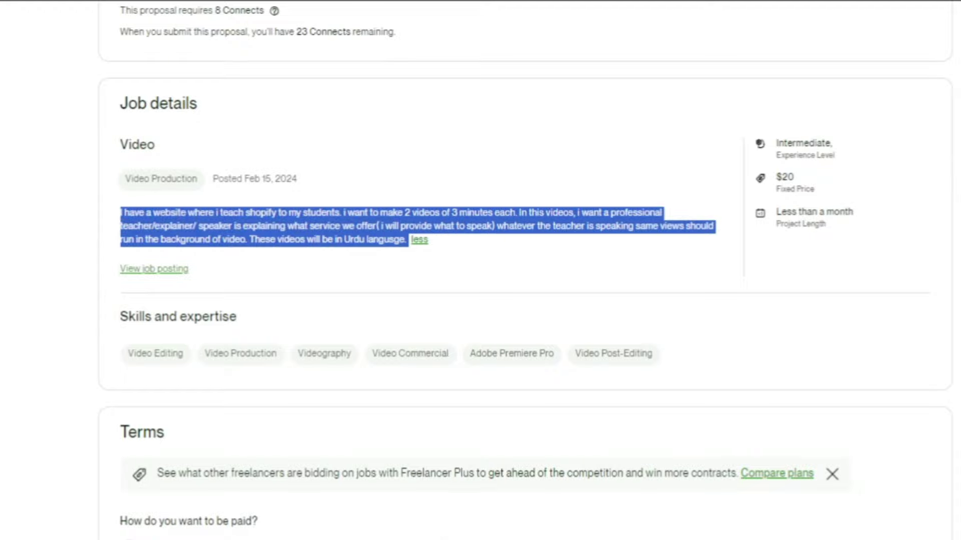
Step: Switch to Word and review the sample Squarespace job description and the cover letter written for it
{"action": "key", "text": "alt+Tab"}
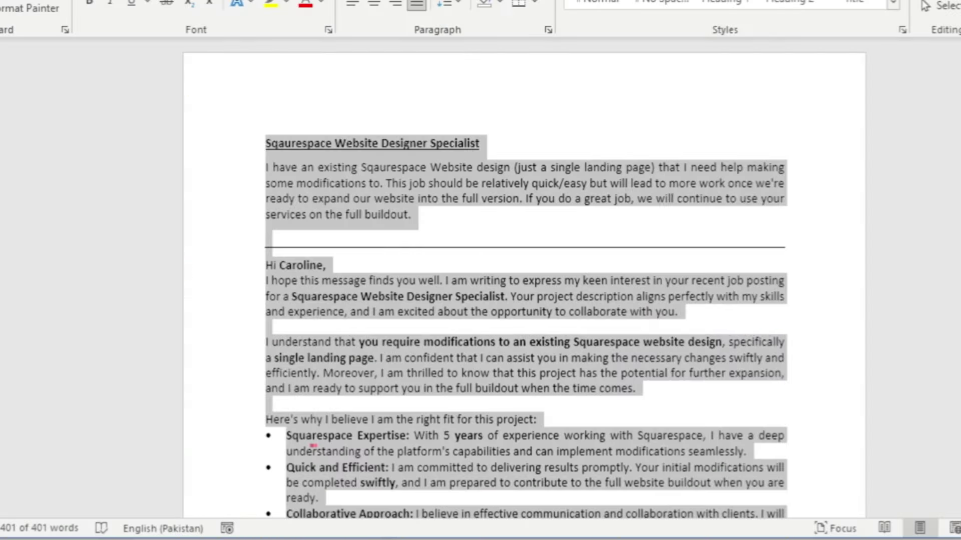
{"action": "left_click", "coordinate": [388, 260]}
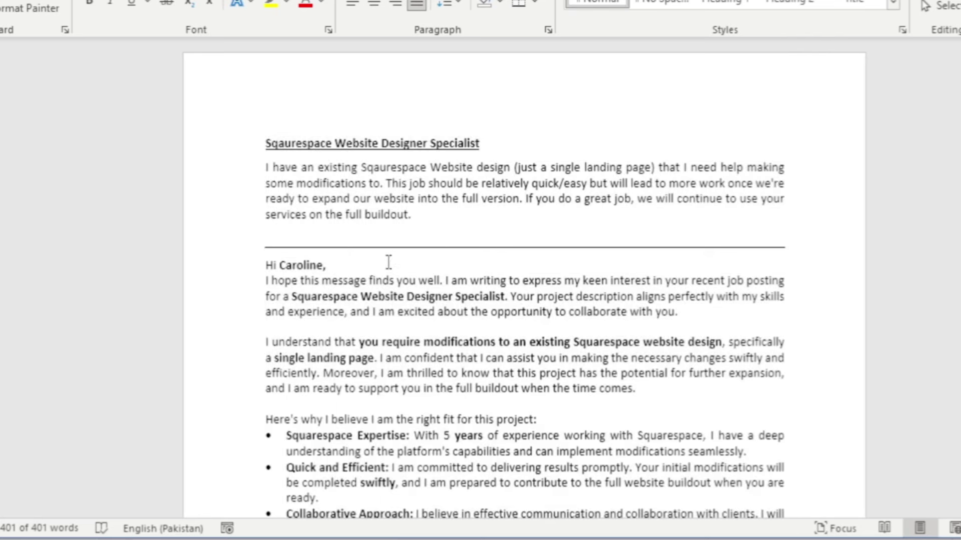
{"action": "left_click_drag", "start_coordinate": [411, 215], "coordinate": [243, 153]}
{"action": "left_click", "coordinate": [298, 167]}
{"action": "left_click_drag", "start_coordinate": [462, 215], "coordinate": [269, 173]}
{"action": "scroll", "coordinate": [306, 325], "scroll_direction": "down", "scroll_amount": 7}
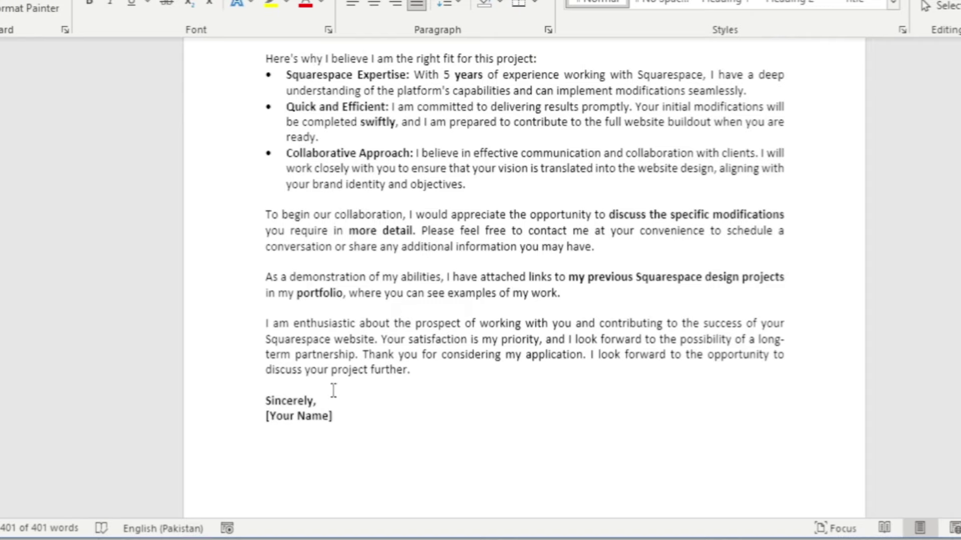
{"action": "scroll", "coordinate": [377, 451], "scroll_direction": "up", "scroll_amount": 3}
{"action": "scroll", "coordinate": [378, 449], "scroll_direction": "down", "scroll_amount": 3}
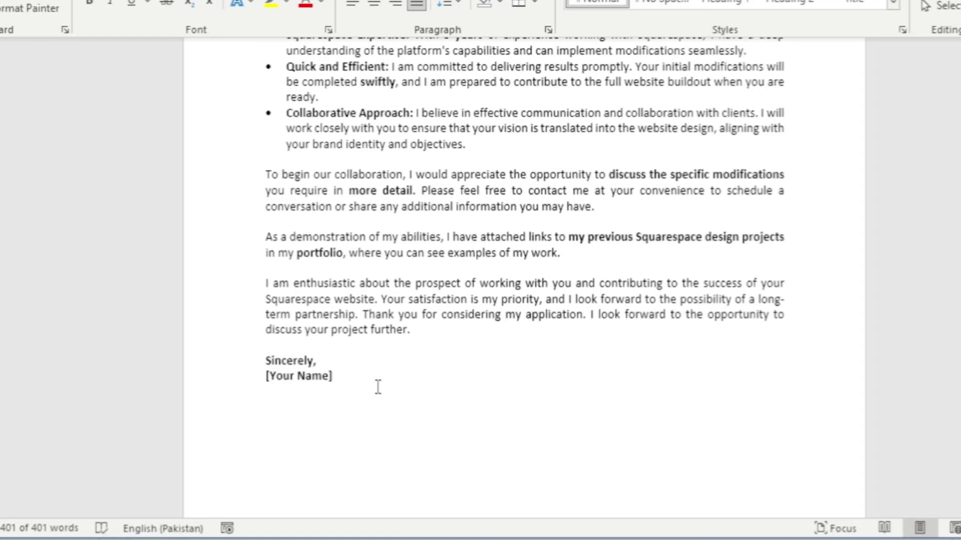
Step: Copy the sample job and cover letter from Word into a ChatGPT cover letter request, opening the example with a parenthesis
{"action": "left_click_drag", "start_coordinate": [377, 388], "coordinate": [232, 130]}
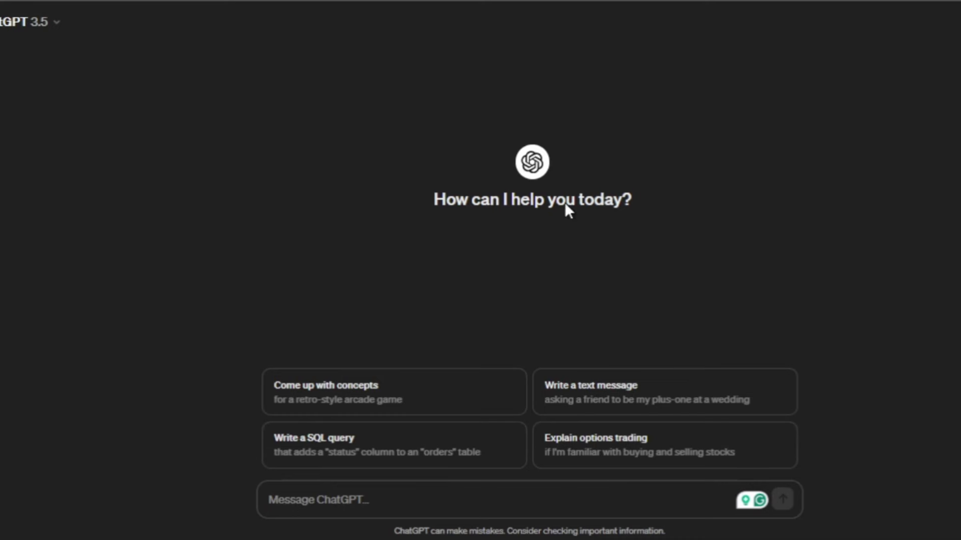
{"action": "left_click", "coordinate": [419, 511]}
{"action": "type", "text": "("}
{"action": "key", "text": "ctrl+v"}
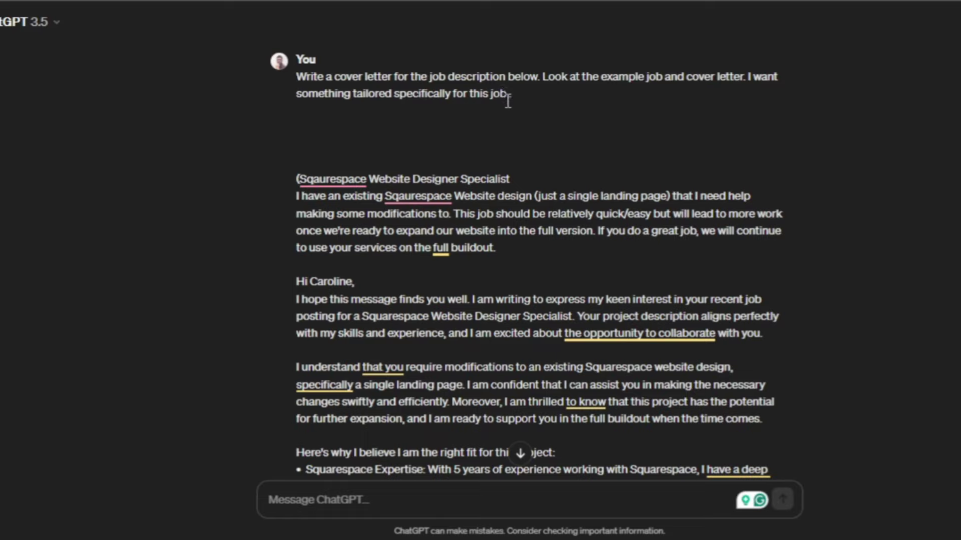
Step: Insert the Upwork "Video" job description in parentheses after "this job" in the ChatGPT prompt and submit it
{"action": "type", "text": "("}
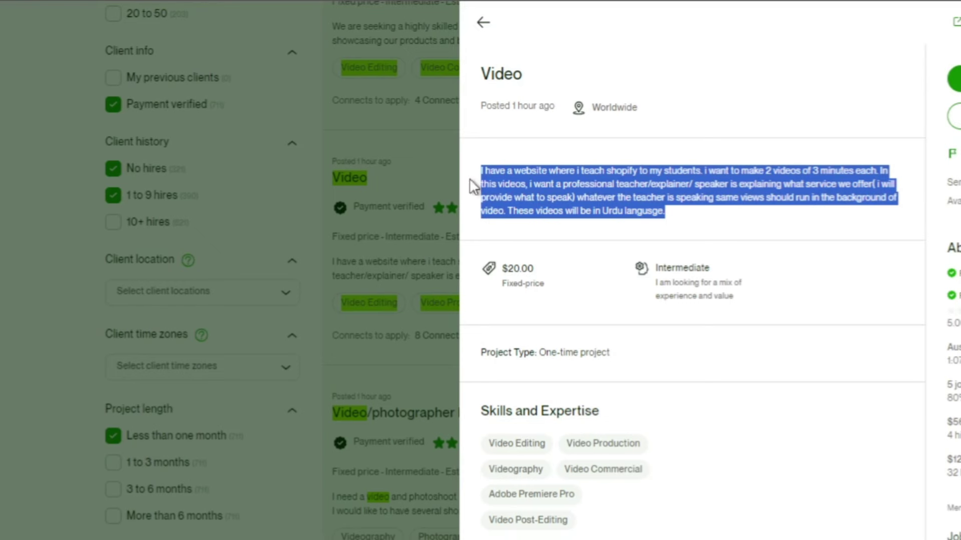
{"action": "right_click", "coordinate": [625, 188]}
{"action": "left_click", "coordinate": [653, 201]}
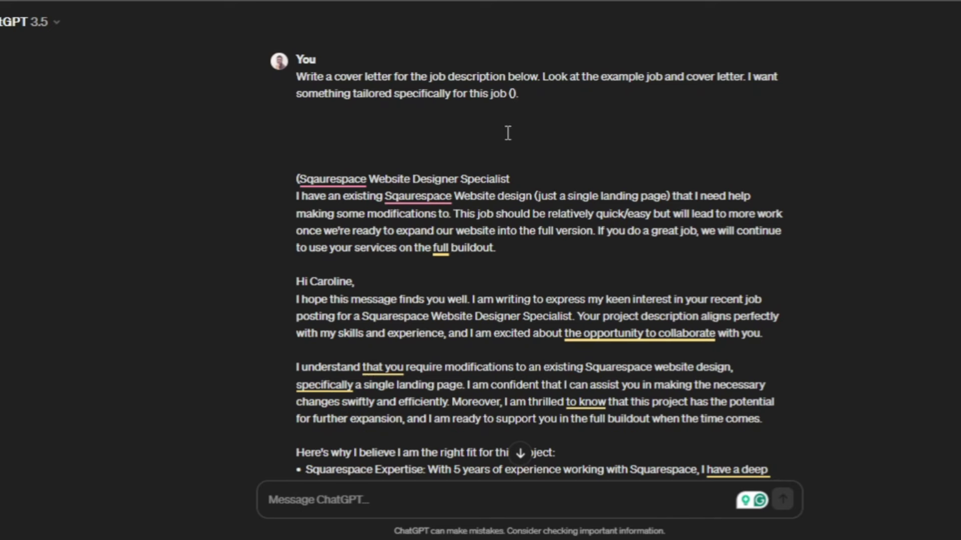
{"action": "key", "text": "ctrl+v"}
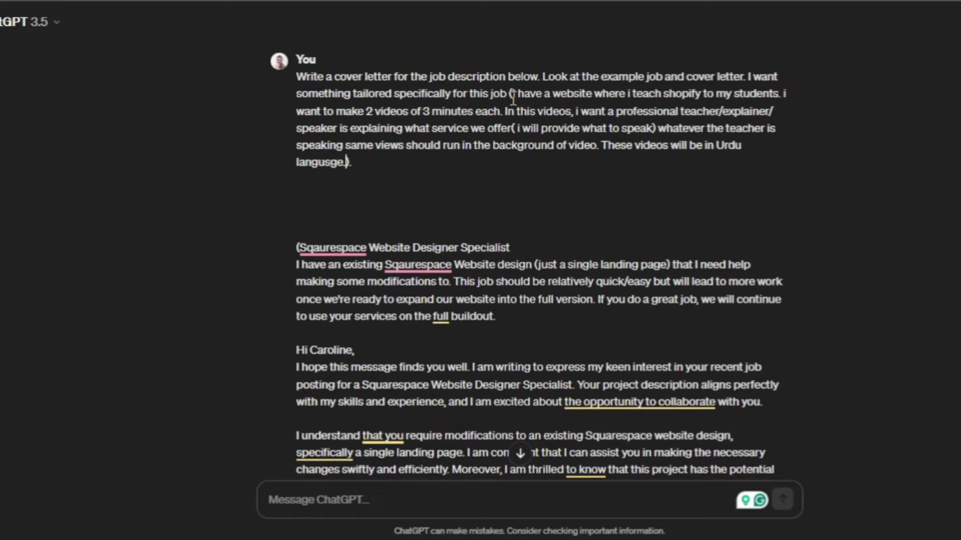
{"action": "scroll", "coordinate": [514, 315], "scroll_direction": "down", "scroll_amount": 15}
{"action": "left_click", "coordinate": [515, 247]}
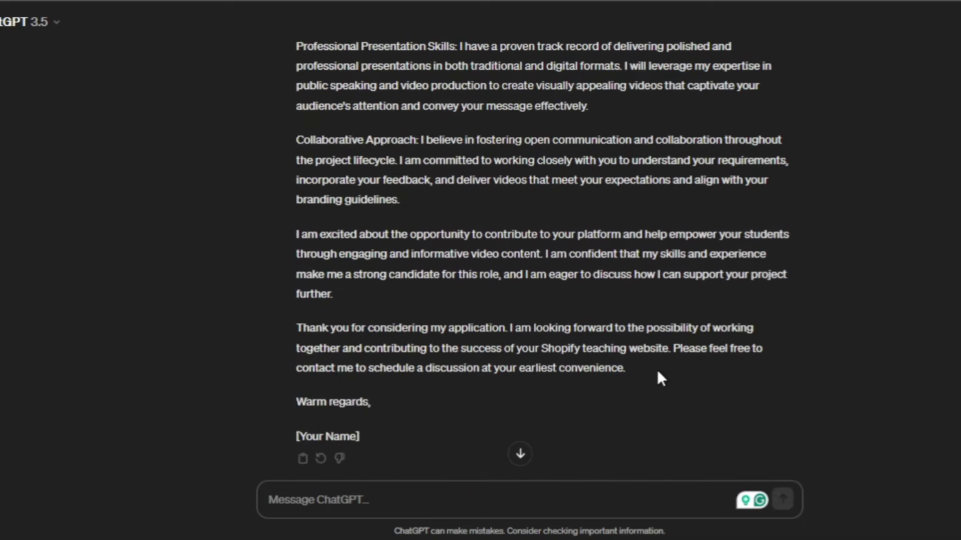
Step: Copy the generated cover letter's body, from "I am writing to express my enthusiasm" through the closing thank-you paragraph
{"action": "left_click_drag", "start_coordinate": [656, 370], "coordinate": [296, 269]}
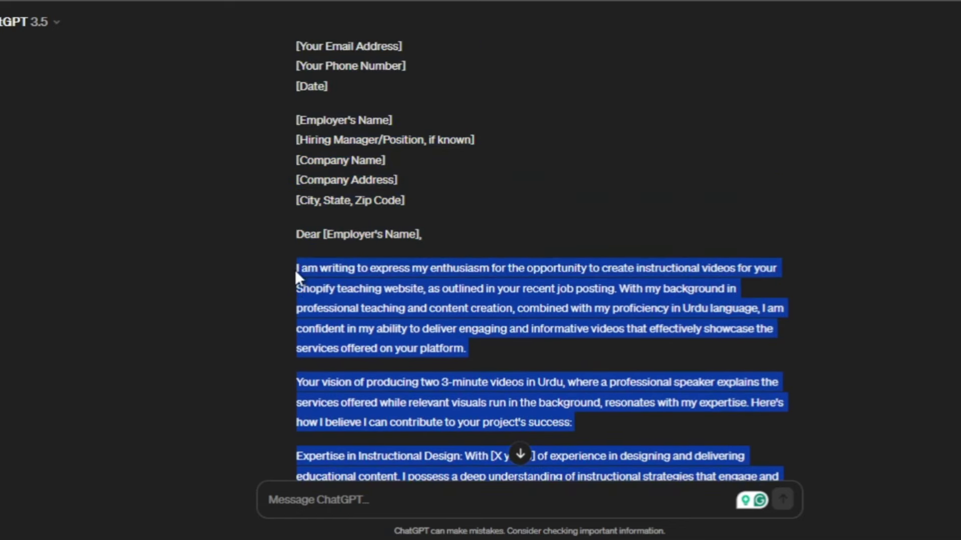
{"action": "right_click", "coordinate": [310, 284]}
{"action": "left_click", "coordinate": [331, 300]}
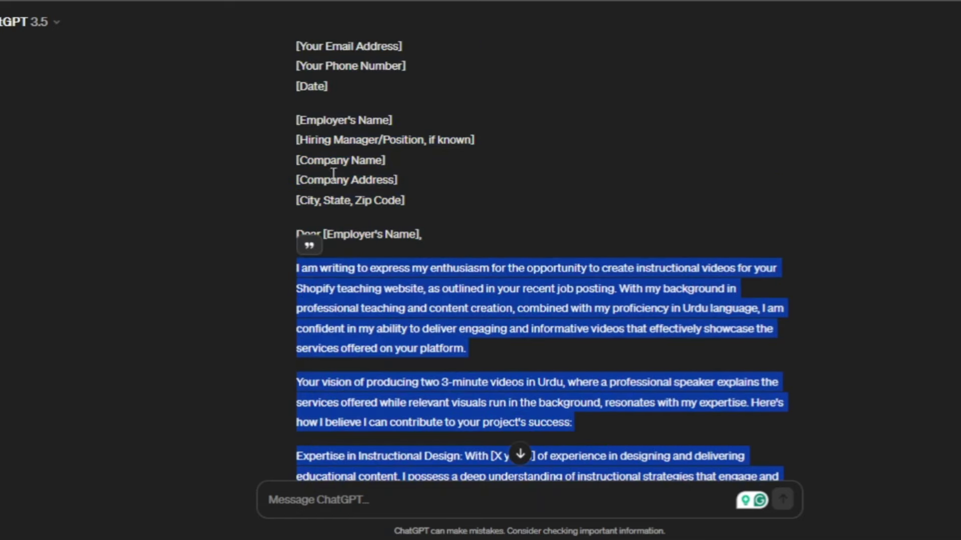
Step: Return to the Upwork proposal and paste the generated text into the Cover Letter field
{"action": "key", "text": "alt+Tab"}
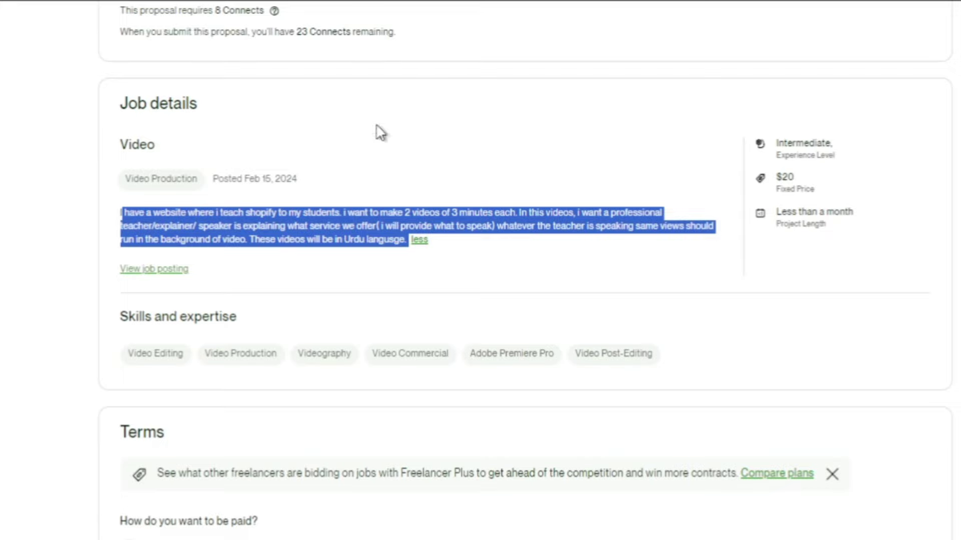
{"action": "scroll", "coordinate": [378, 134], "scroll_direction": "down", "scroll_amount": 15}
{"action": "left_click", "coordinate": [283, 378]}
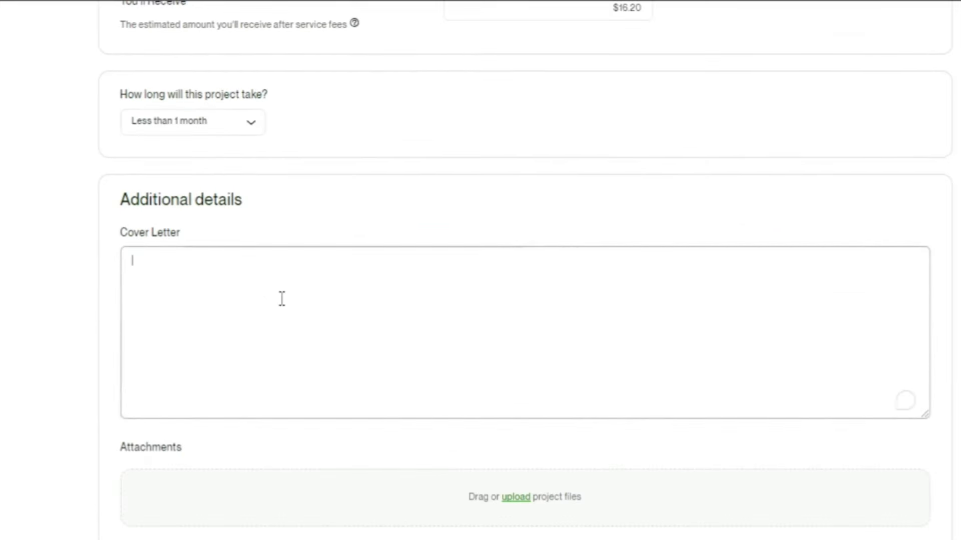
{"action": "right_click", "coordinate": [281, 298]}
{"action": "left_click", "coordinate": [399, 150]}
{"action": "scroll", "coordinate": [413, 259], "scroll_direction": "down", "scroll_amount": 15}
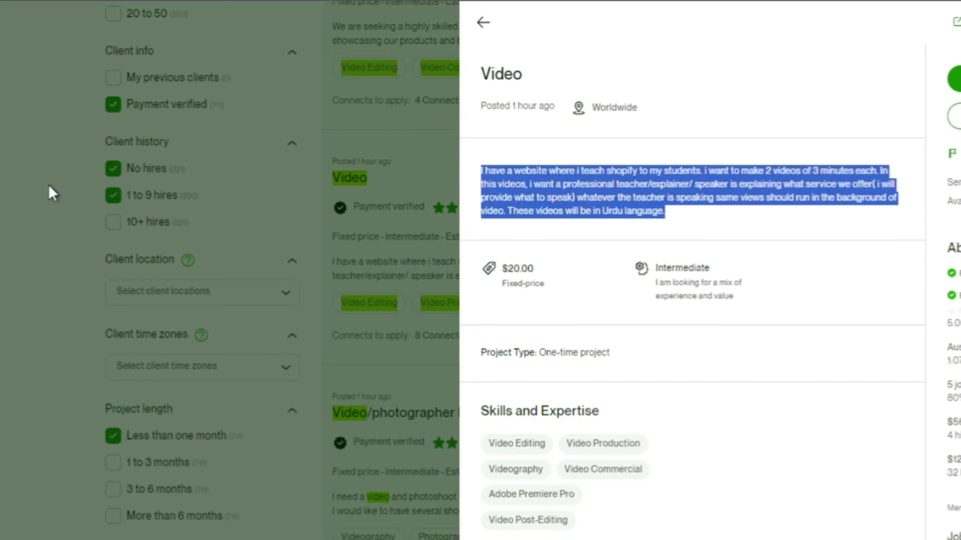
Step: Close the "Video" job's details and review the applied filters and the video editing job results
{"action": "left_click", "coordinate": [49, 185]}
{"action": "mouse_move", "coordinate": [470, 209]}
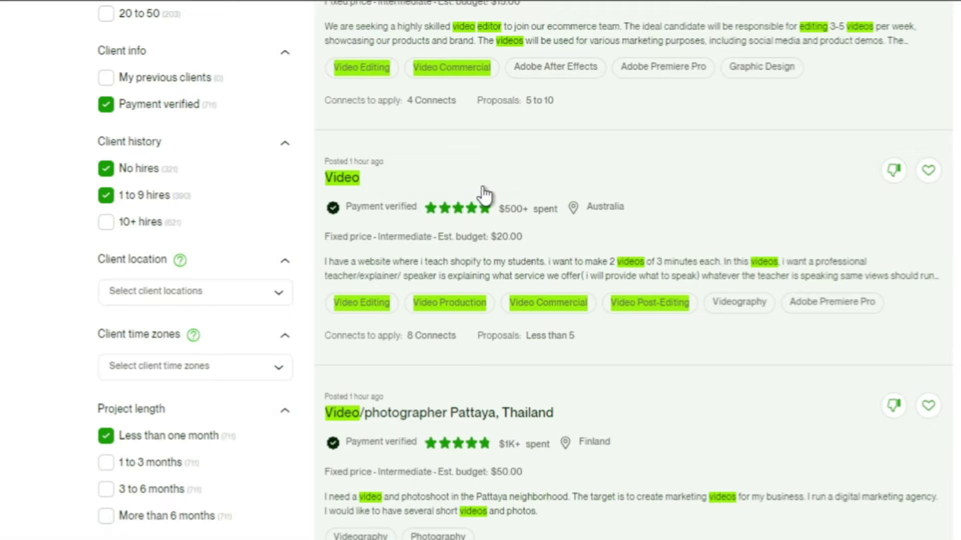
{"action": "scroll", "coordinate": [483, 195], "scroll_direction": "up", "scroll_amount": 10}
{"action": "scroll", "coordinate": [471, 237], "scroll_direction": "up", "scroll_amount": 5}
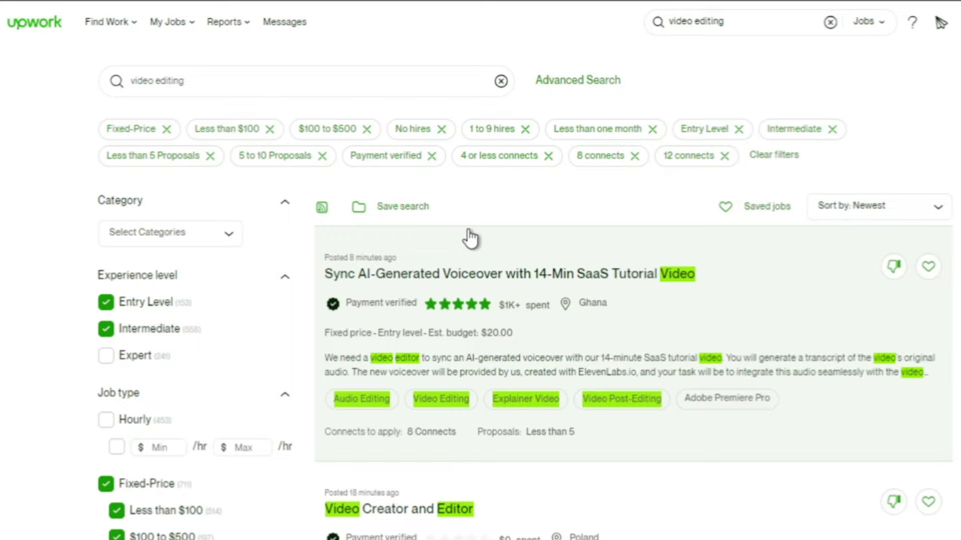
{"action": "scroll", "coordinate": [470, 239], "scroll_direction": "down", "scroll_amount": 5}
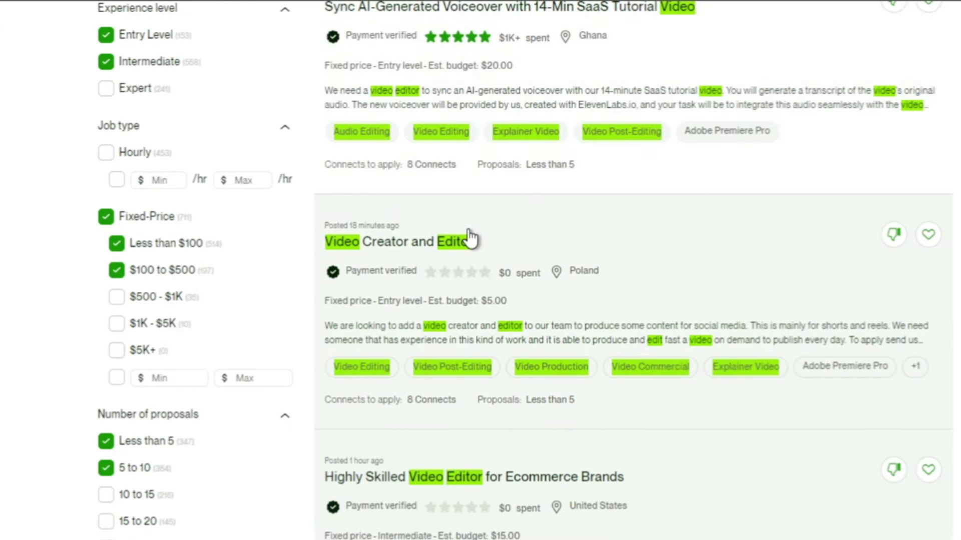
{"action": "scroll", "coordinate": [470, 239], "scroll_direction": "down", "scroll_amount": 5}
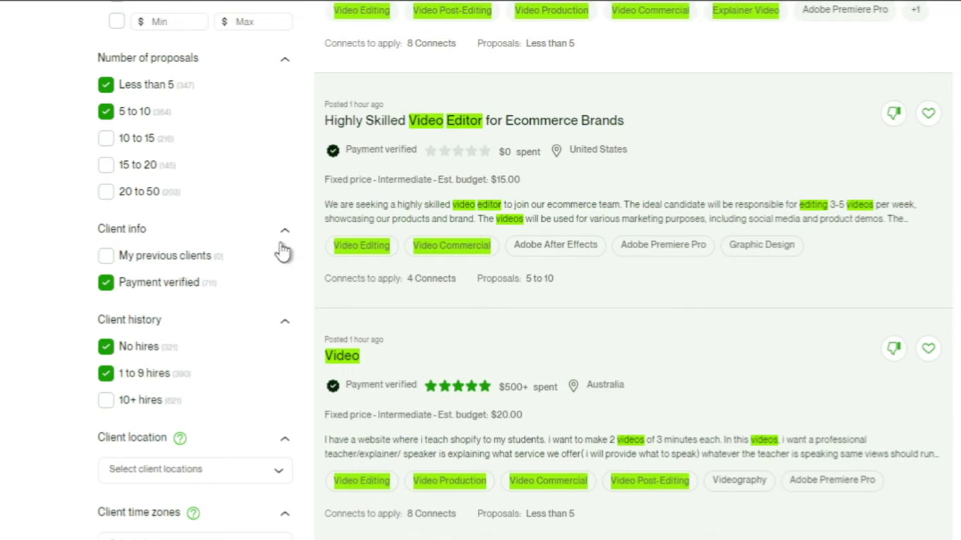
{"action": "scroll", "coordinate": [199, 277], "scroll_direction": "down", "scroll_amount": 5}
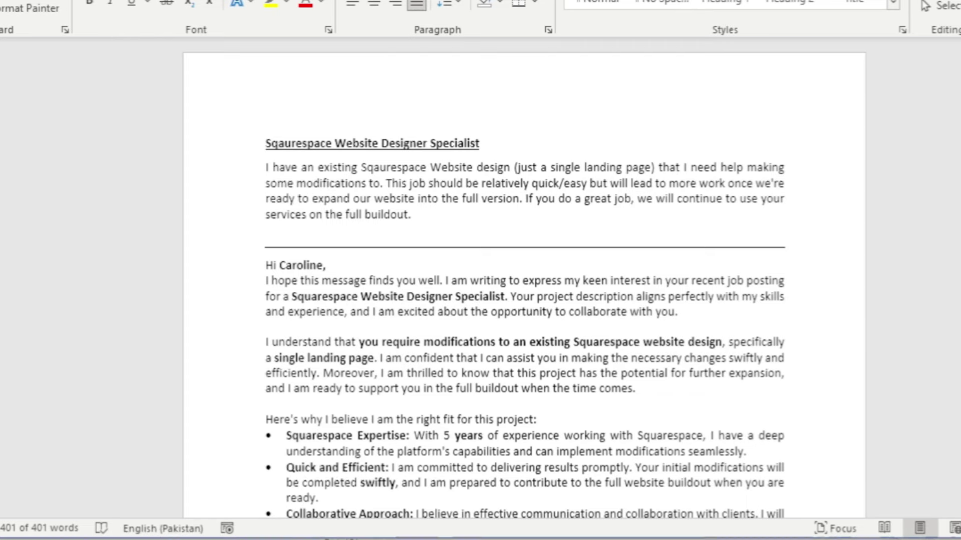
Step: Review the sample cover letter's body paragraphs in Word again and return to the top of Upwork's video editing results
{"action": "key", "text": "ctrl+a"}
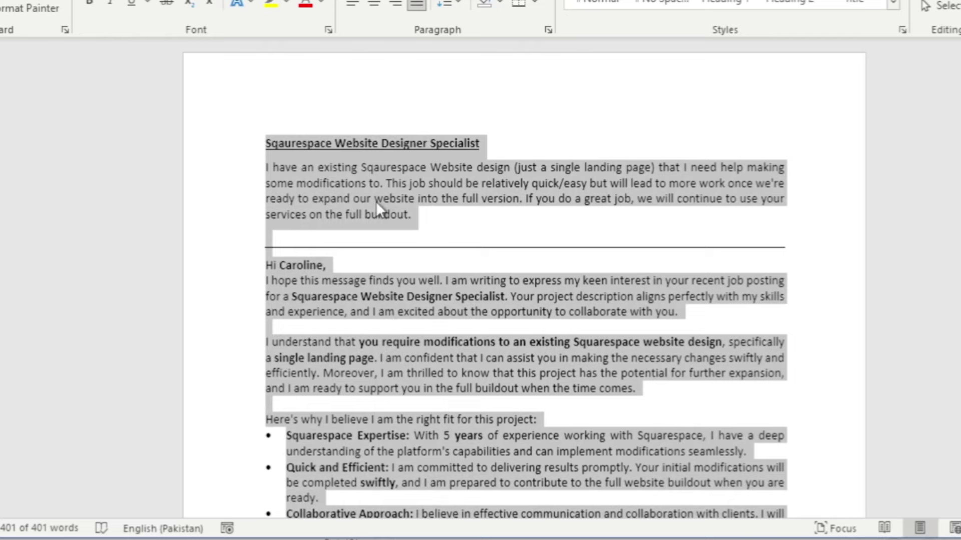
{"action": "scroll", "coordinate": [373, 229], "scroll_direction": "down", "scroll_amount": 5}
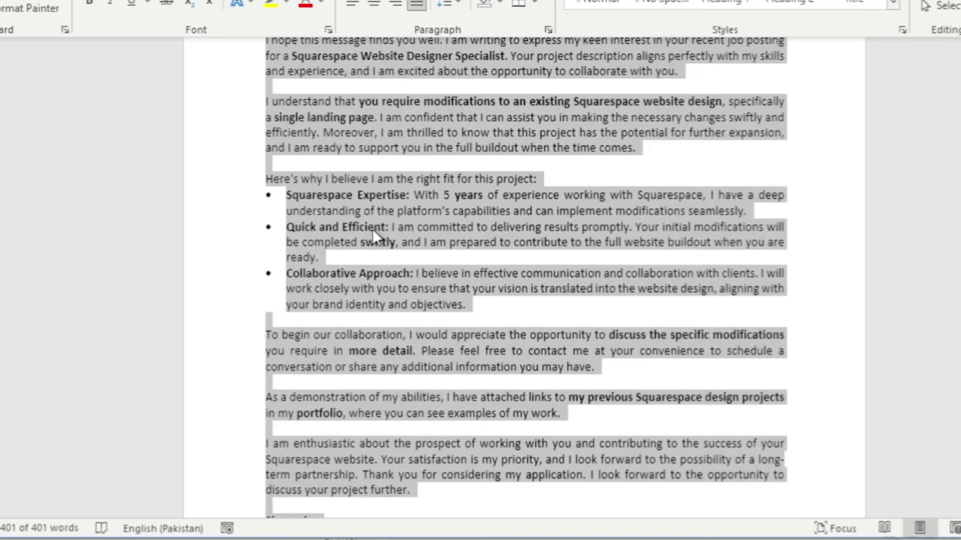
{"action": "left_click", "coordinate": [372, 229]}
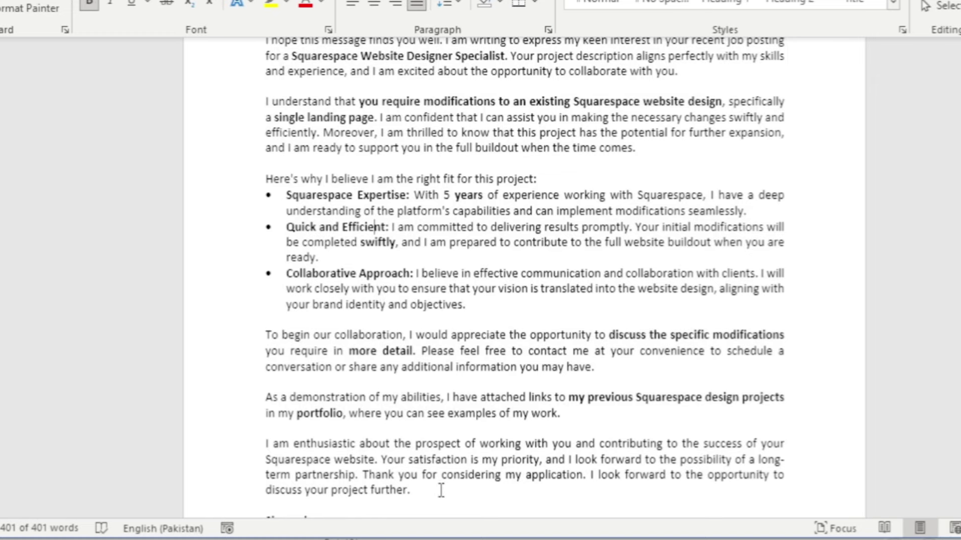
{"action": "left_click_drag", "start_coordinate": [440, 490], "coordinate": [268, 149]}
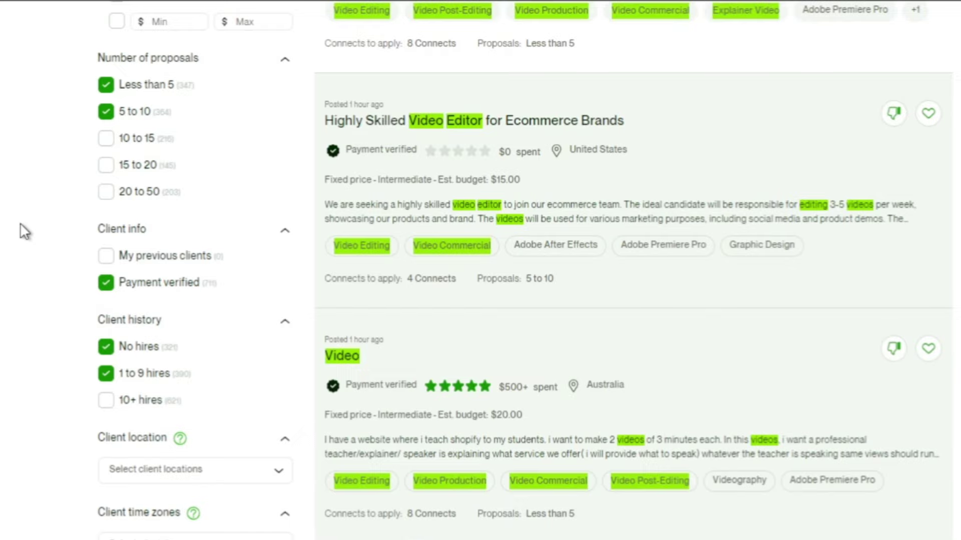
{"action": "scroll", "coordinate": [22, 231], "scroll_direction": "up", "scroll_amount": 10}
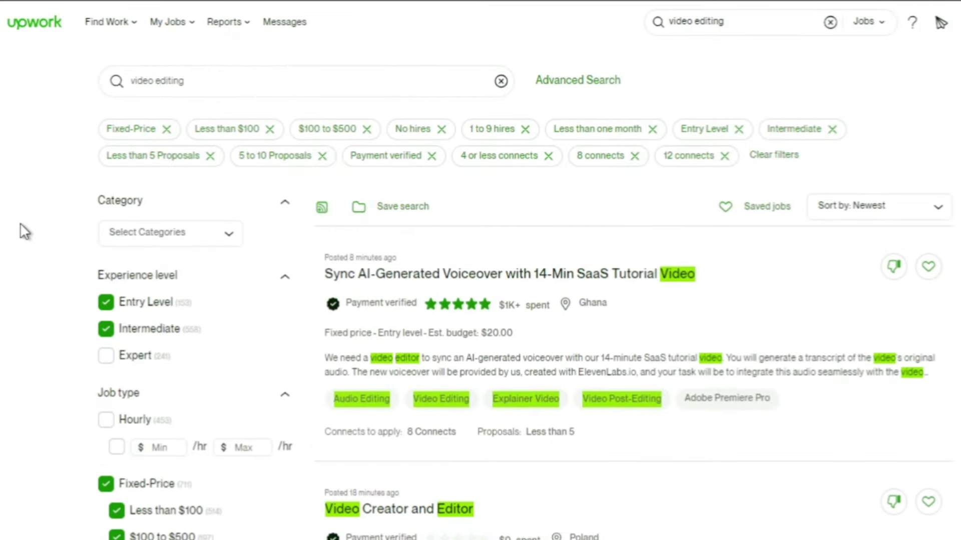